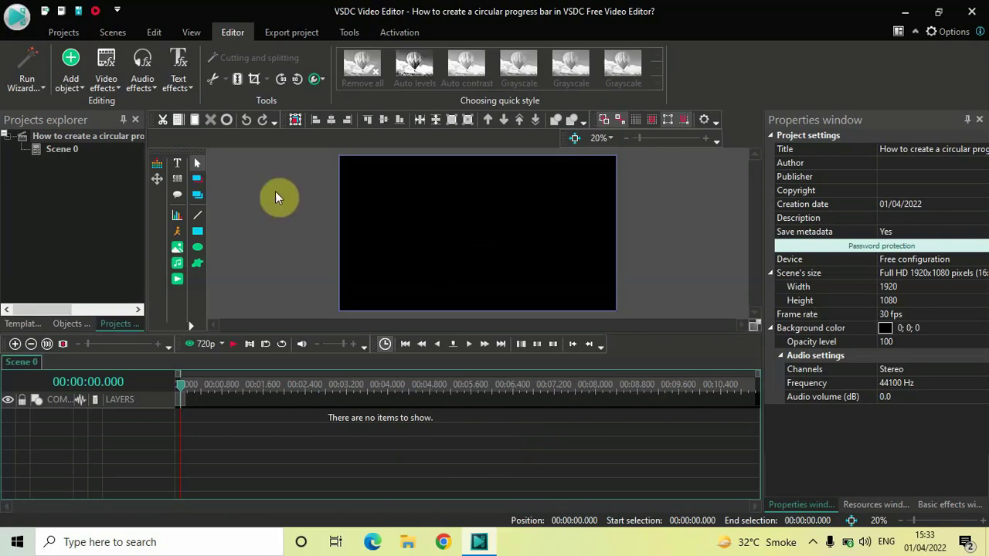
Add an ellipse object to the scene and draw it about 735 px wide and 715 px high
click(70, 77)
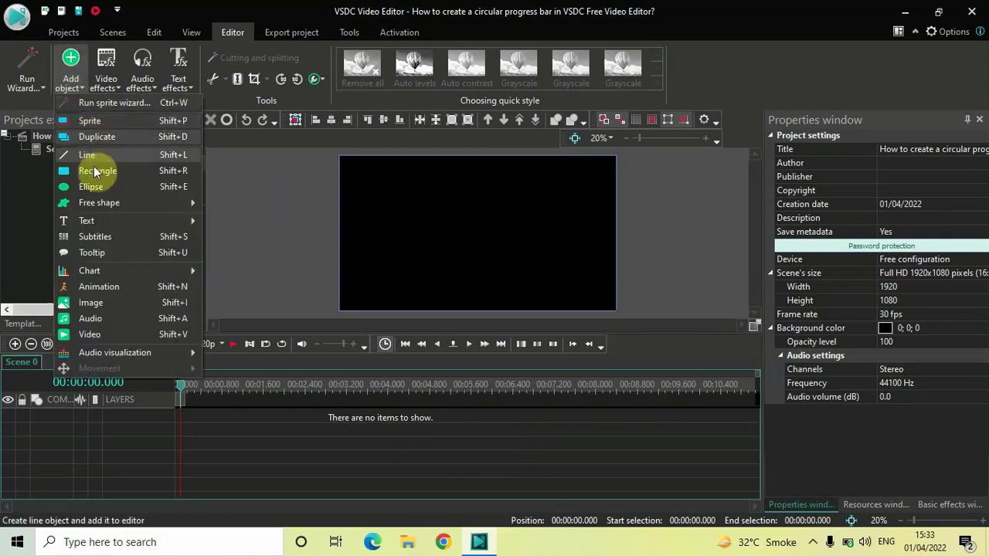
click(103, 187)
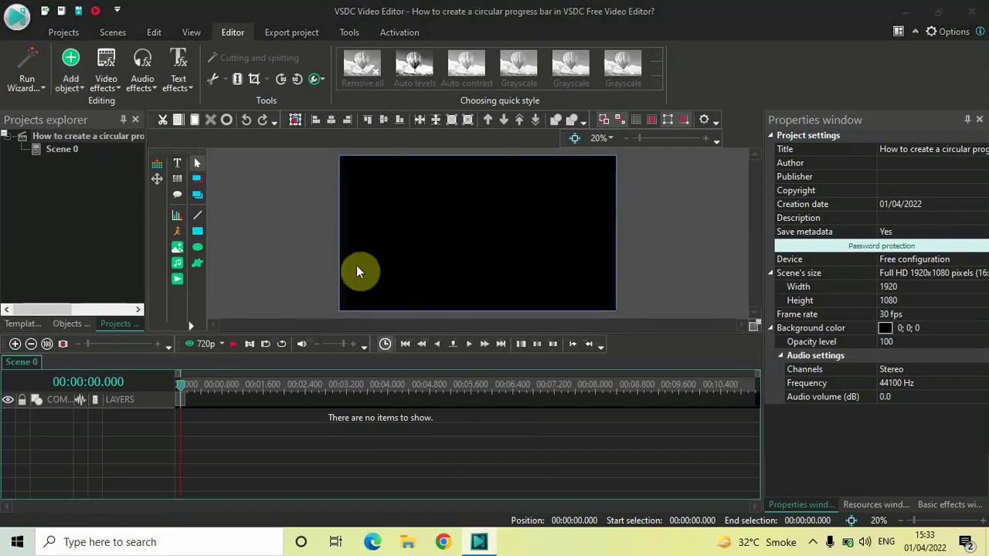
click(632, 342)
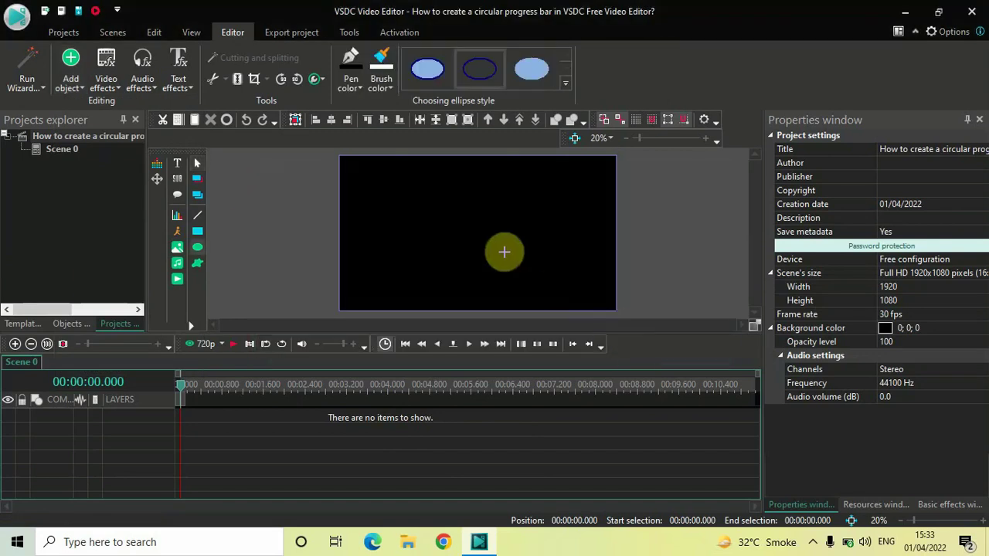
click(390, 182)
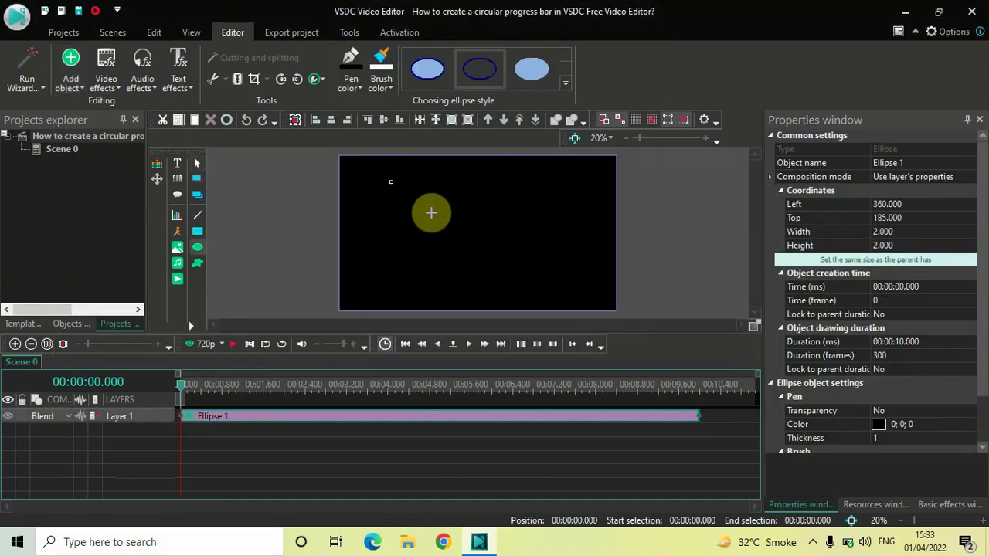
drag(471, 252, 497, 286)
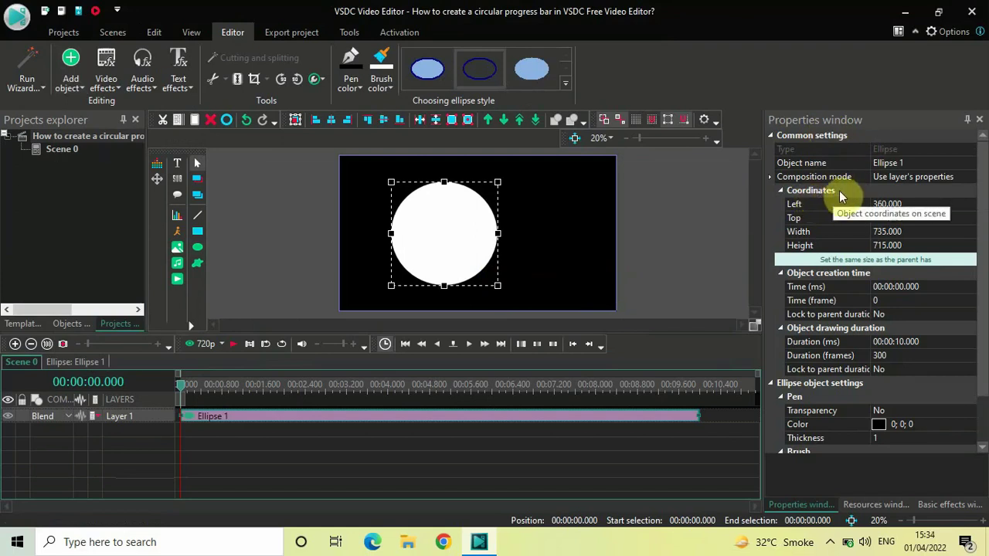
Set the ellipse's width and height to 600 to make it a perfect circle
click(810, 233)
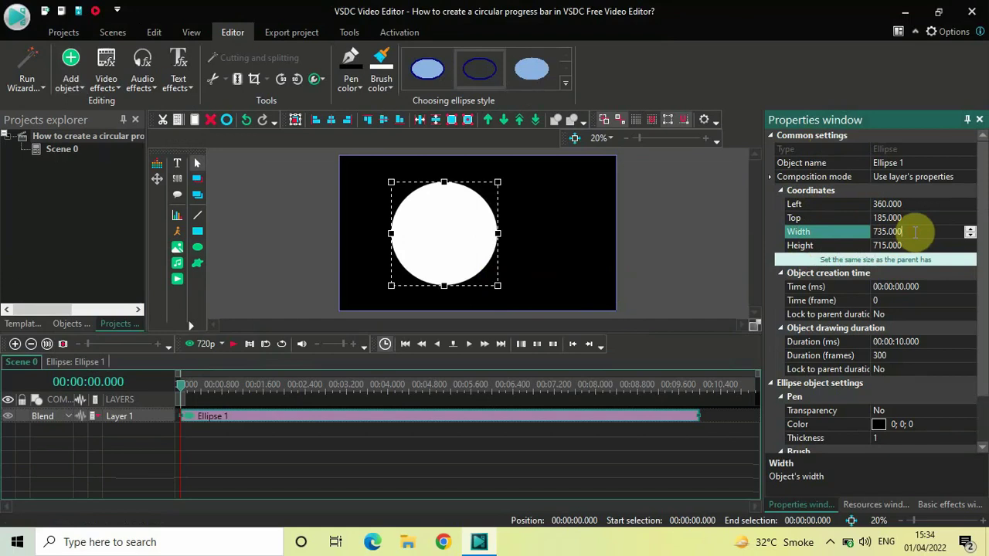
double_click(915, 232)
key(BackSpace)
text(600)
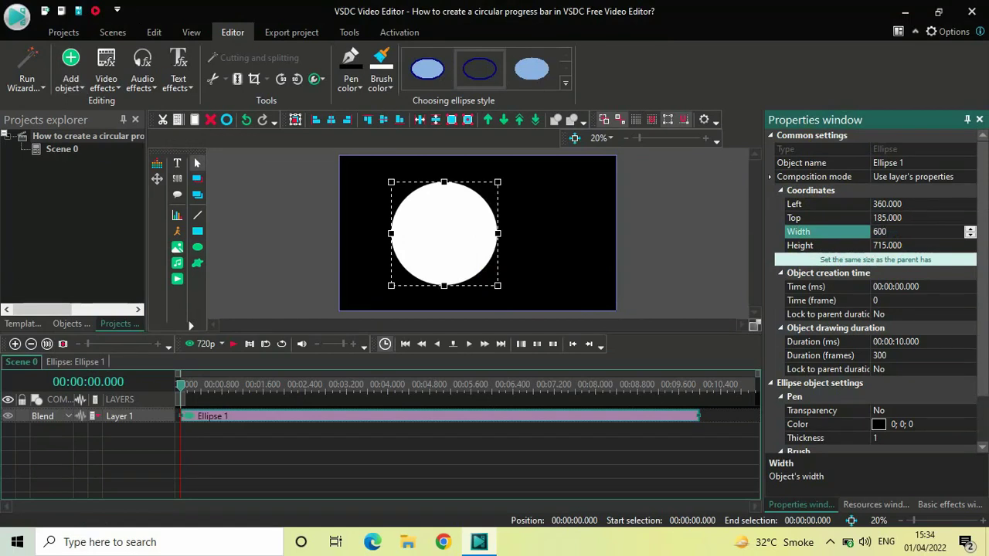
key(Return)
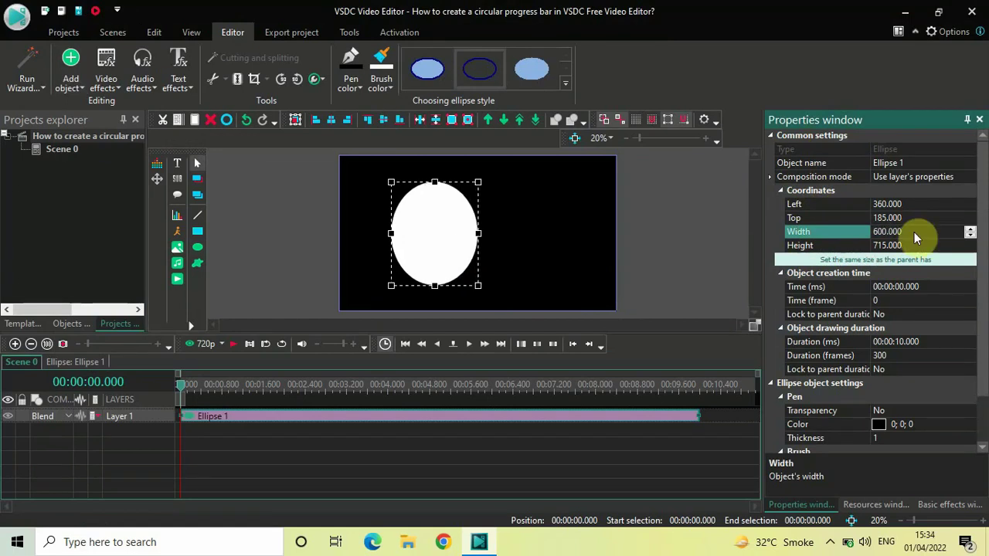
click(811, 248)
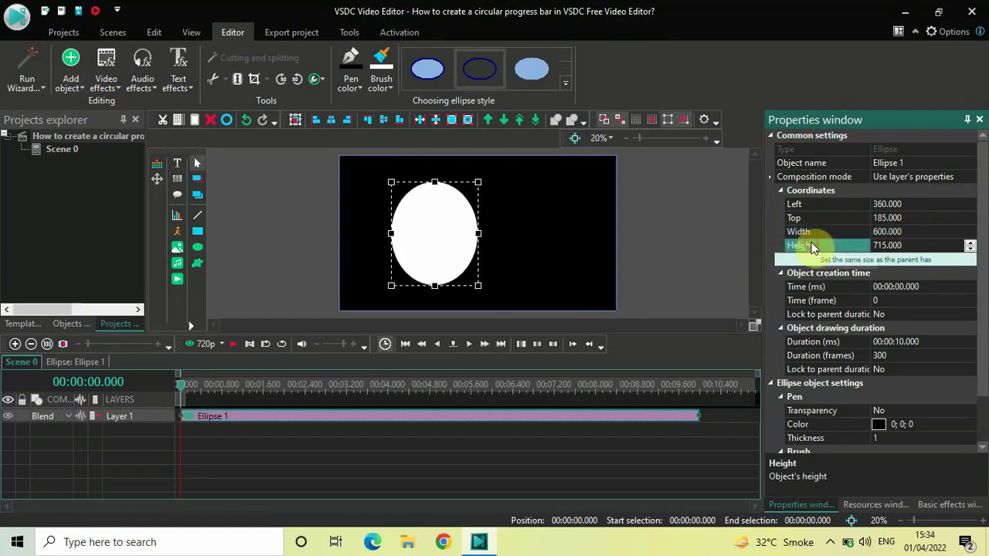
click(918, 245)
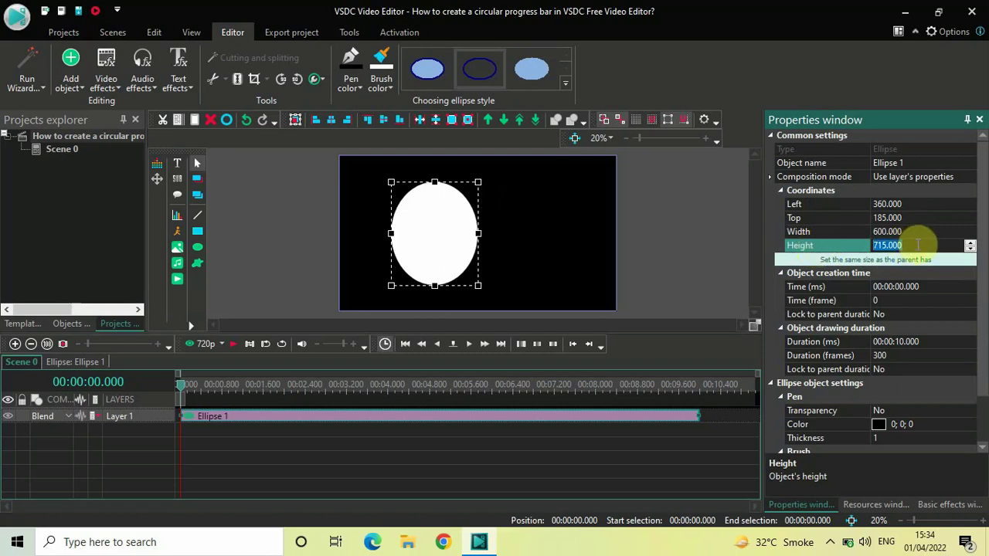
key(BackSpace)
text(600)
key(Return)
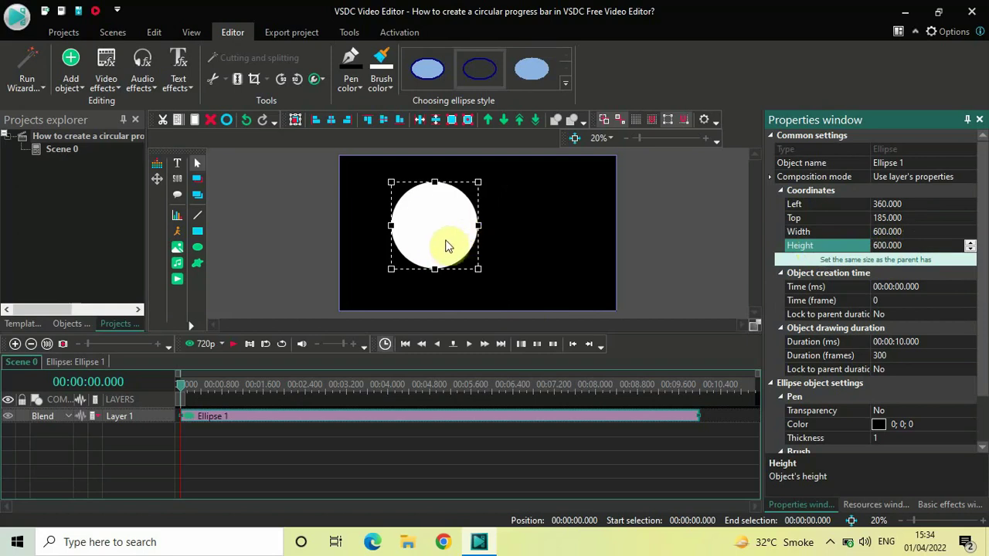
Center the circle horizontally and vertically in the scene and apply the outline-only ellipse style with transparent fill
click(329, 120)
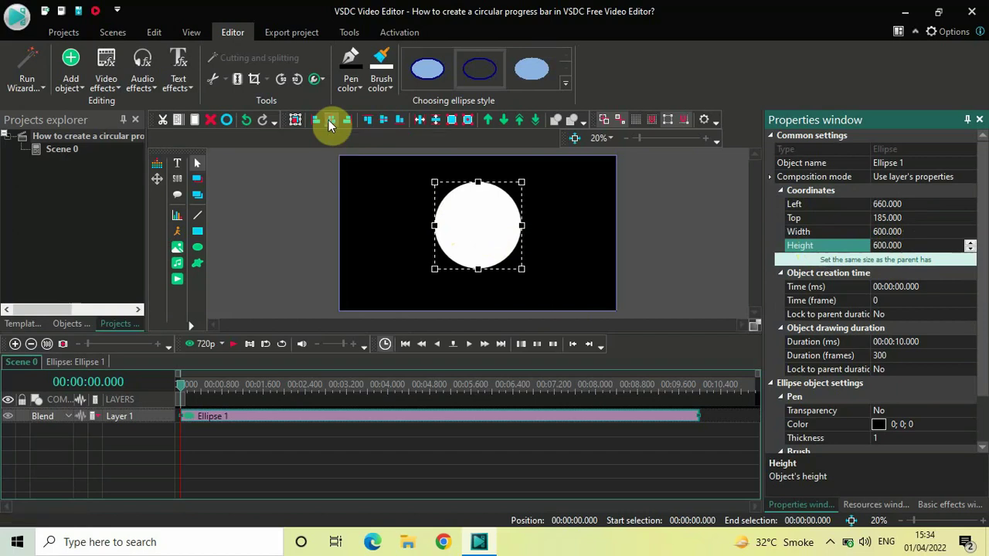
click(385, 120)
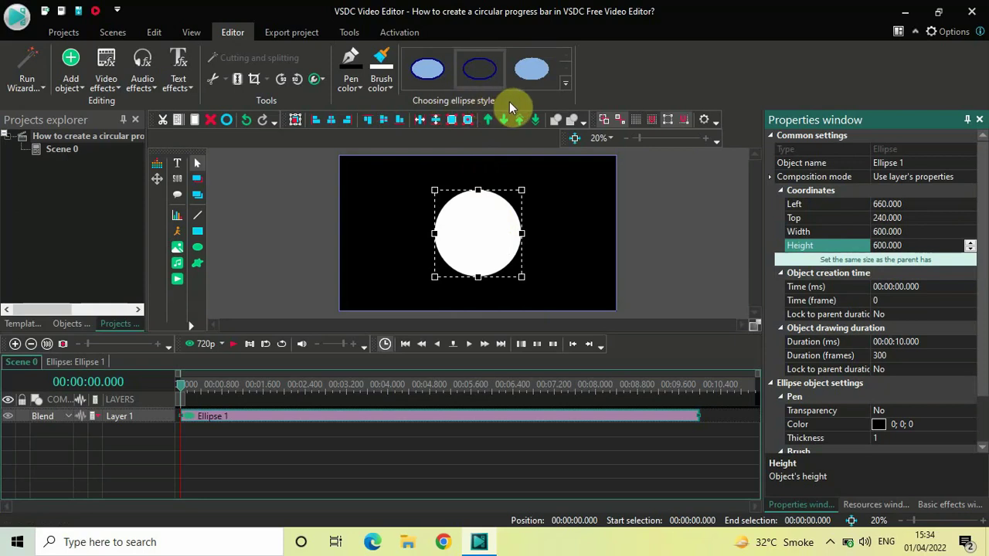
click(566, 84)
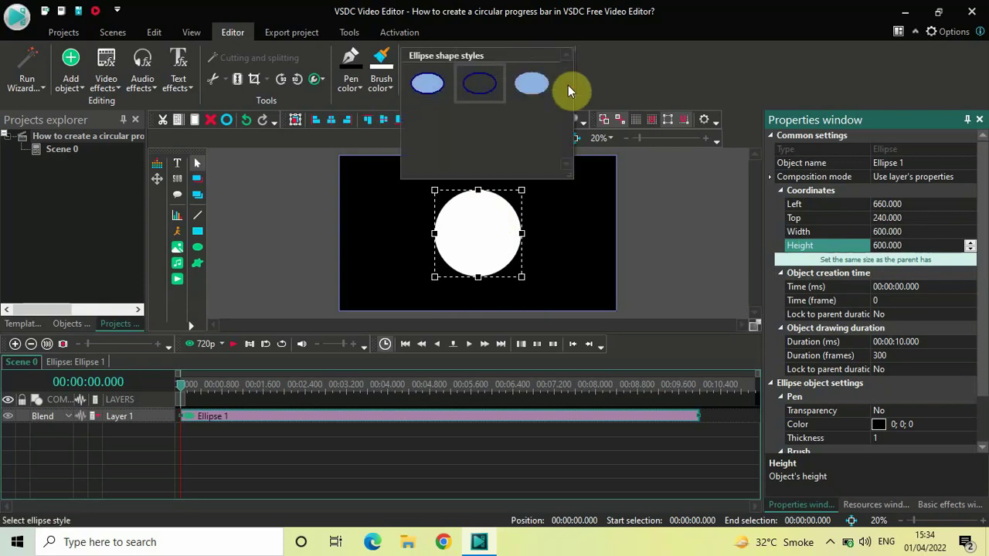
click(479, 85)
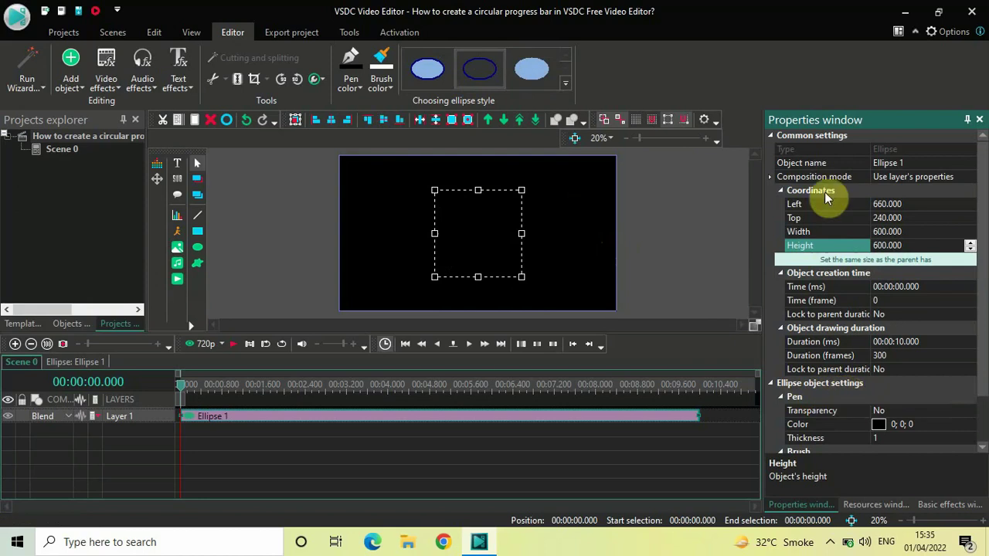
Set the circle's pen color to bright green, #00FF00
drag(981, 286, 983, 407)
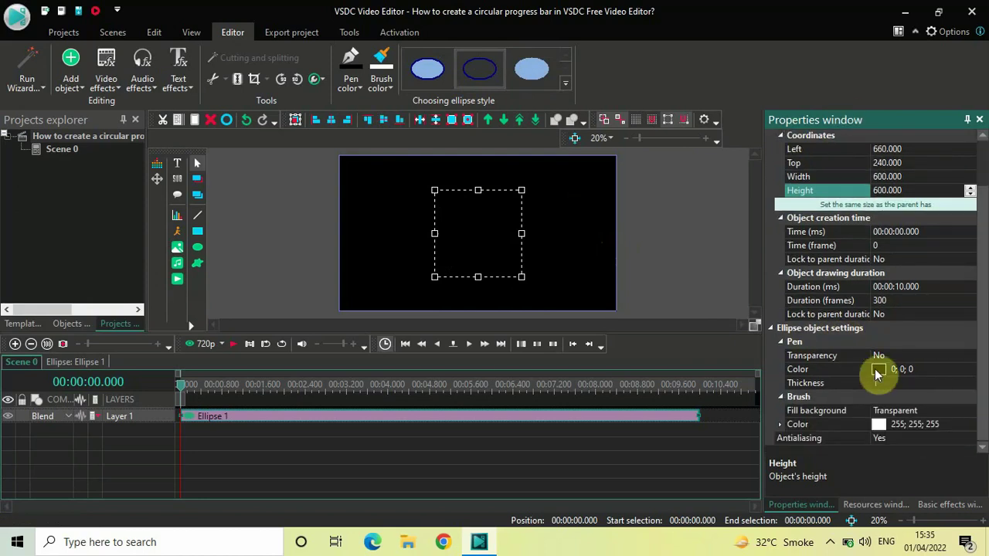
click(803, 370)
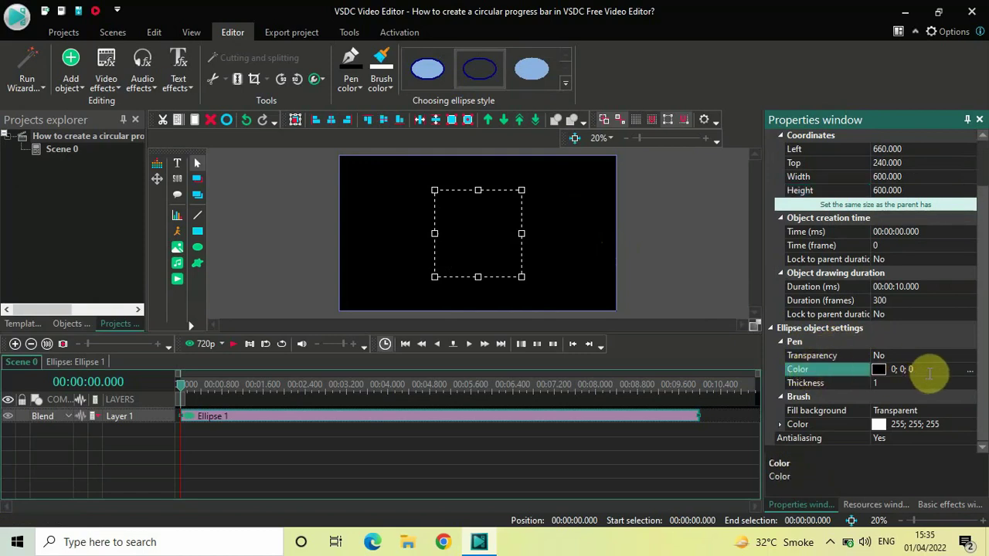
click(970, 372)
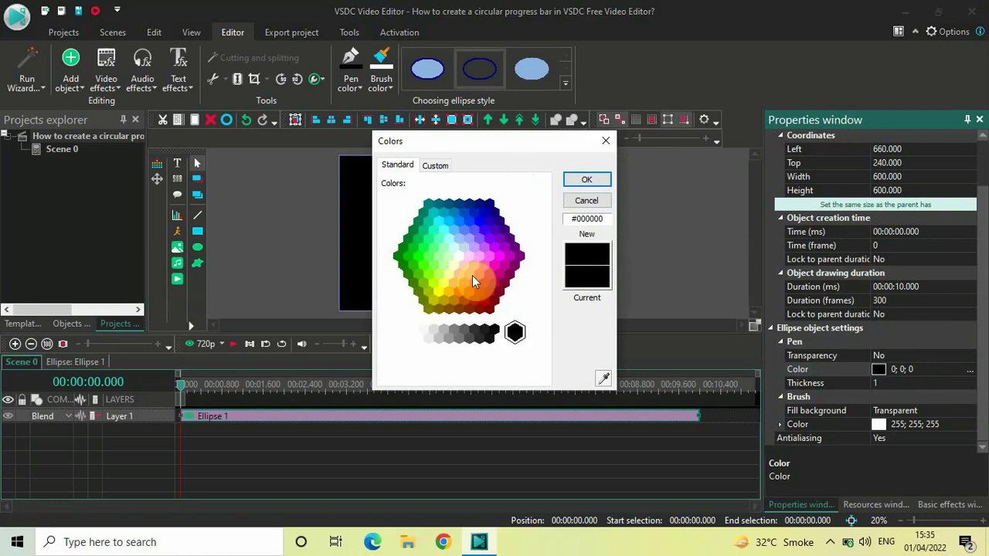
click(419, 256)
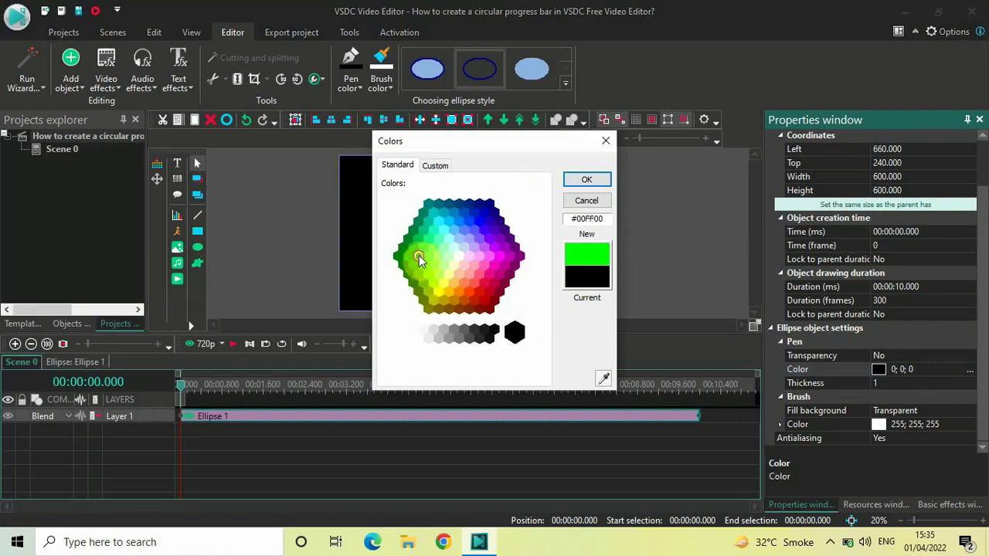
click(585, 182)
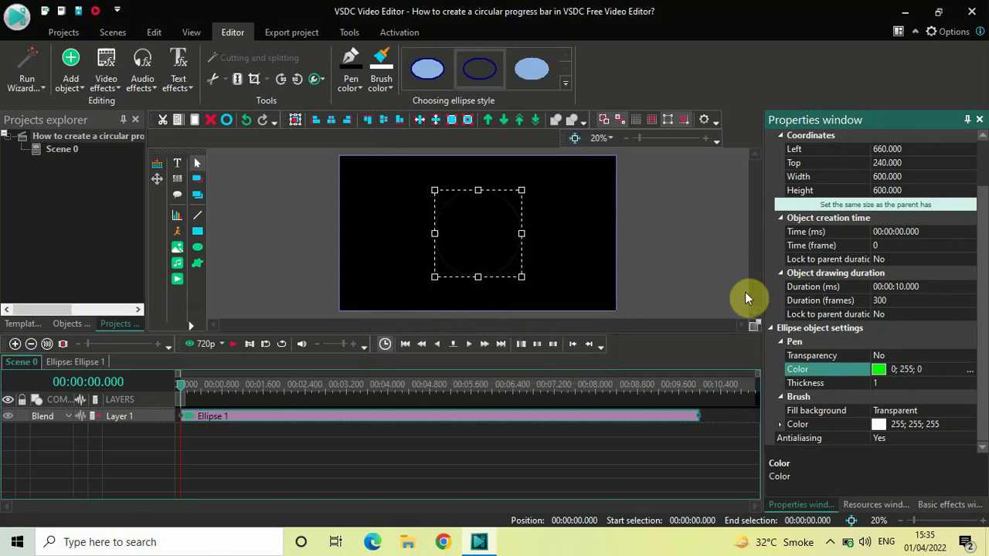
Set the circle's pen thickness to 70 and deselect the circle
click(813, 383)
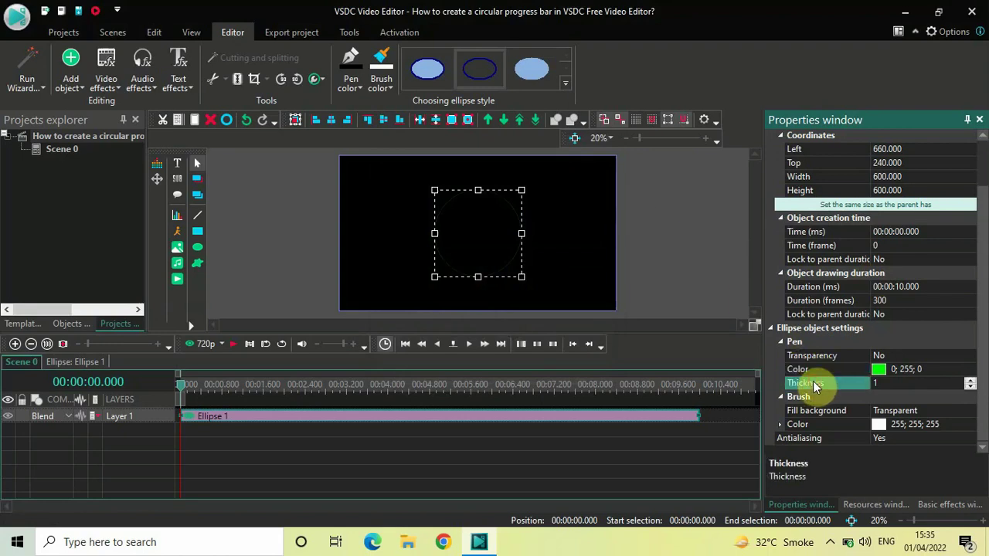
click(904, 383)
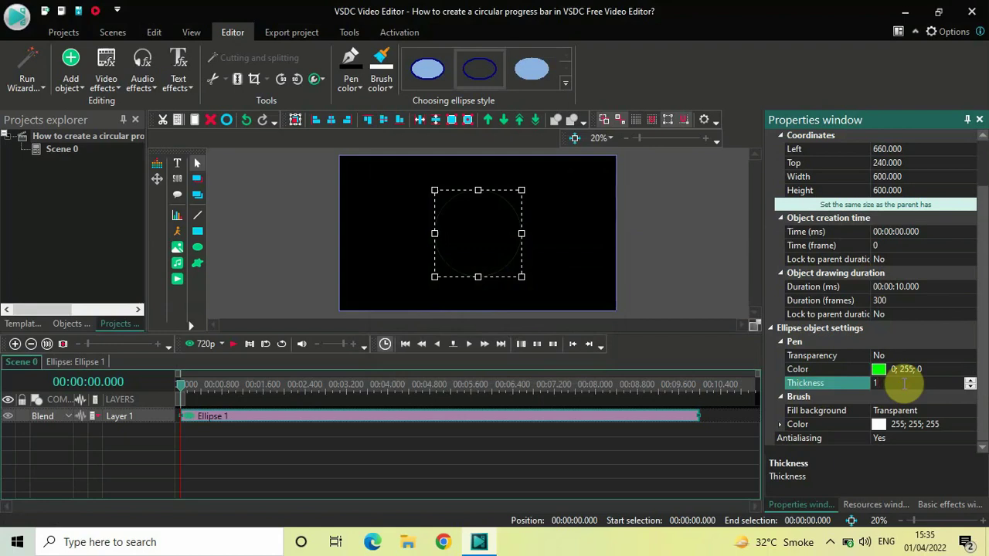
key(BackSpace)
text(70)
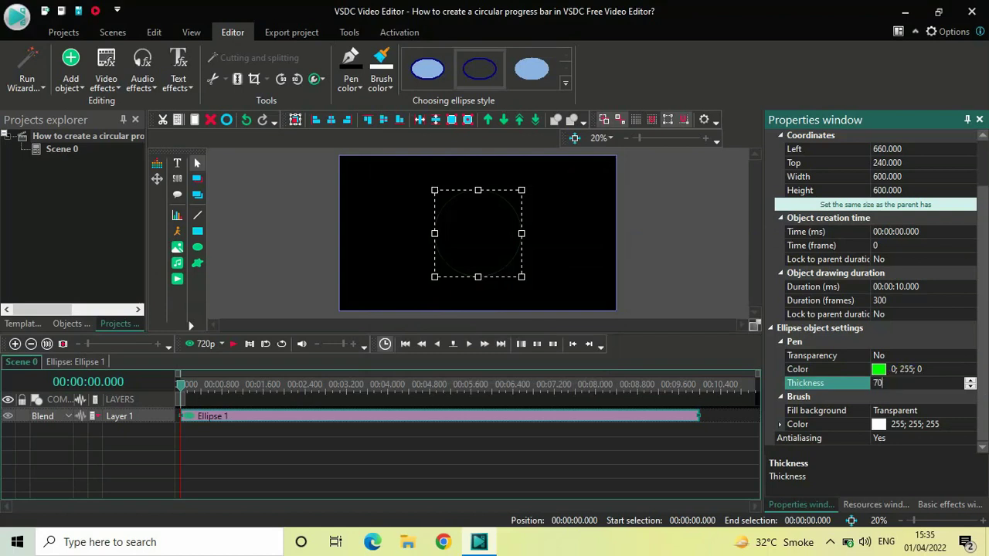
key(Return)
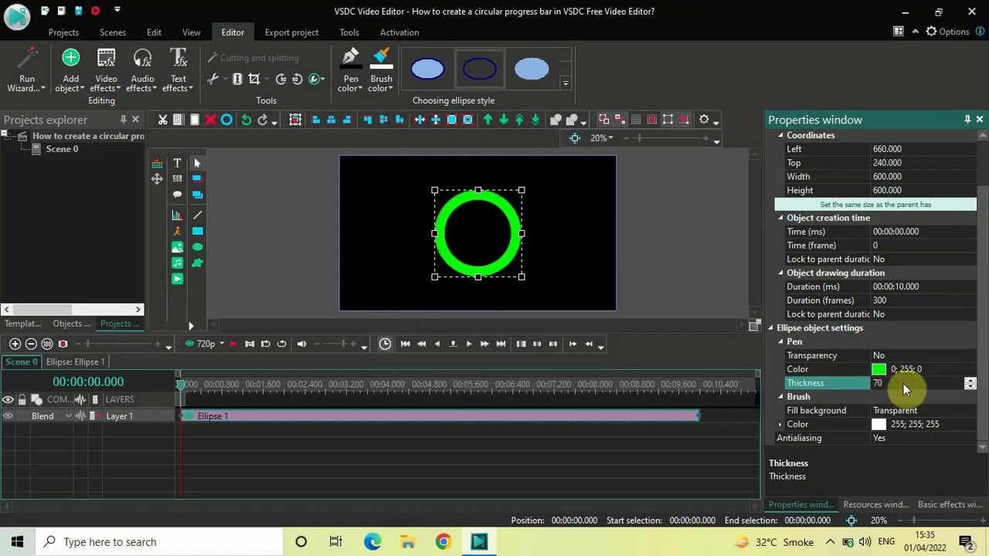
click(366, 452)
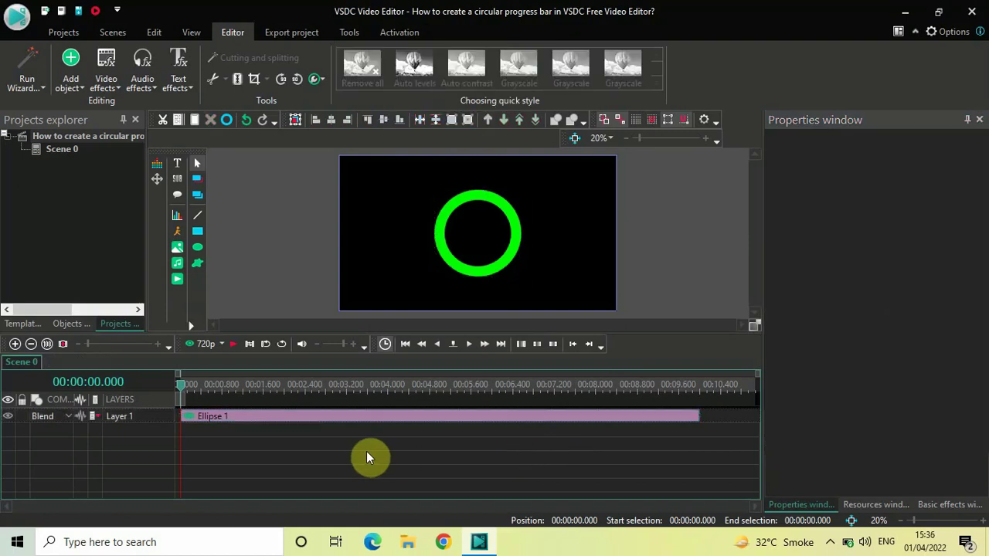
Enter the ellipse's own timeline and add a Wipe transition positioned to the end of the scene on a new layer
double_click(347, 424)
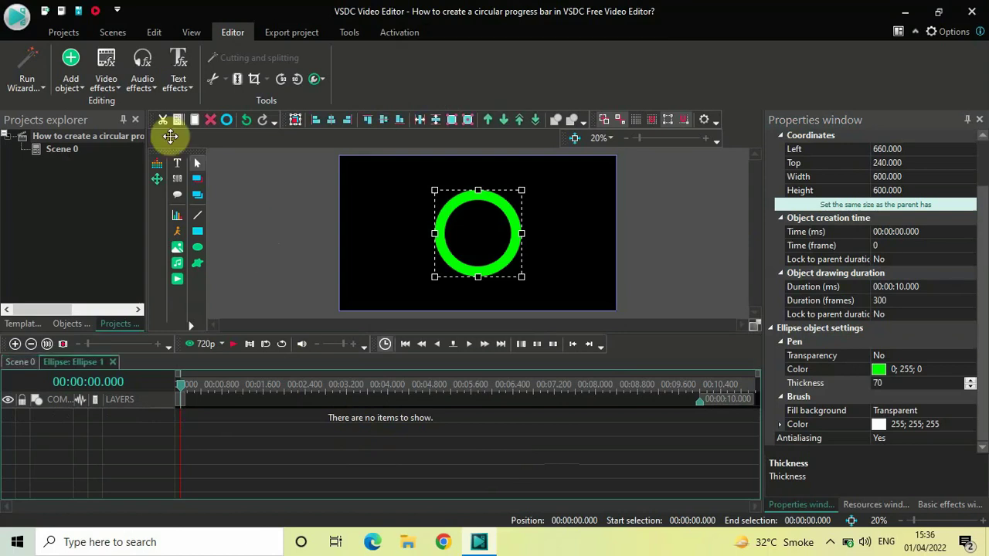
click(100, 81)
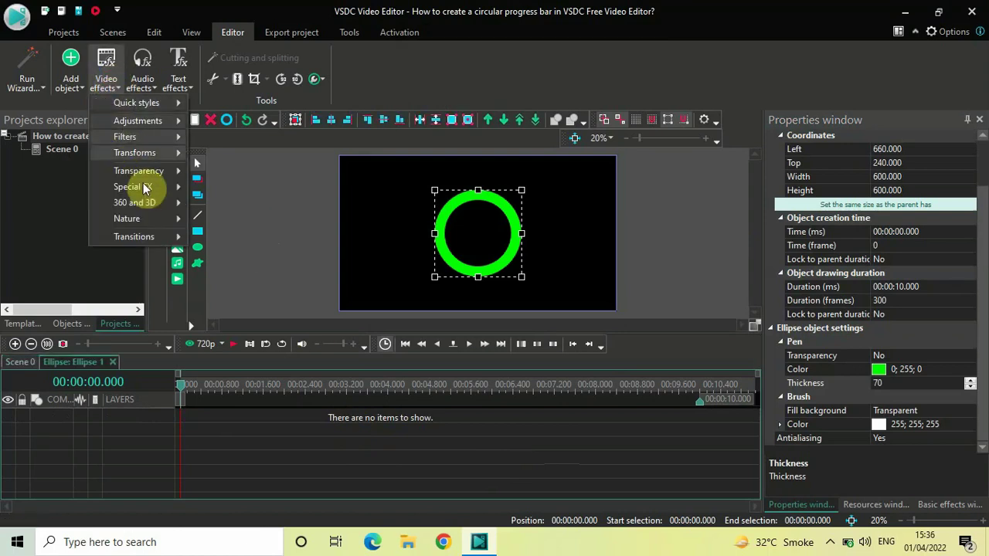
mouse_move(183, 236)
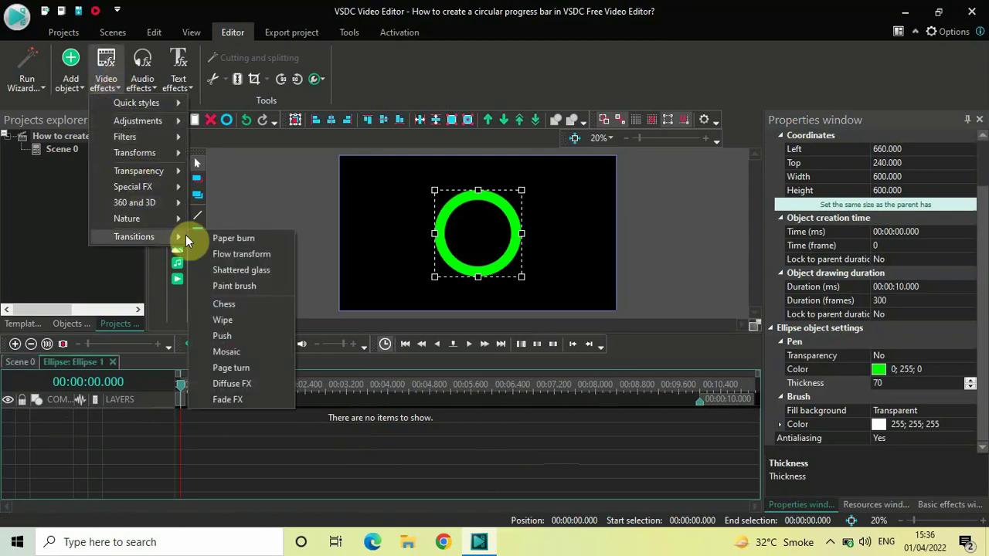
click(250, 319)
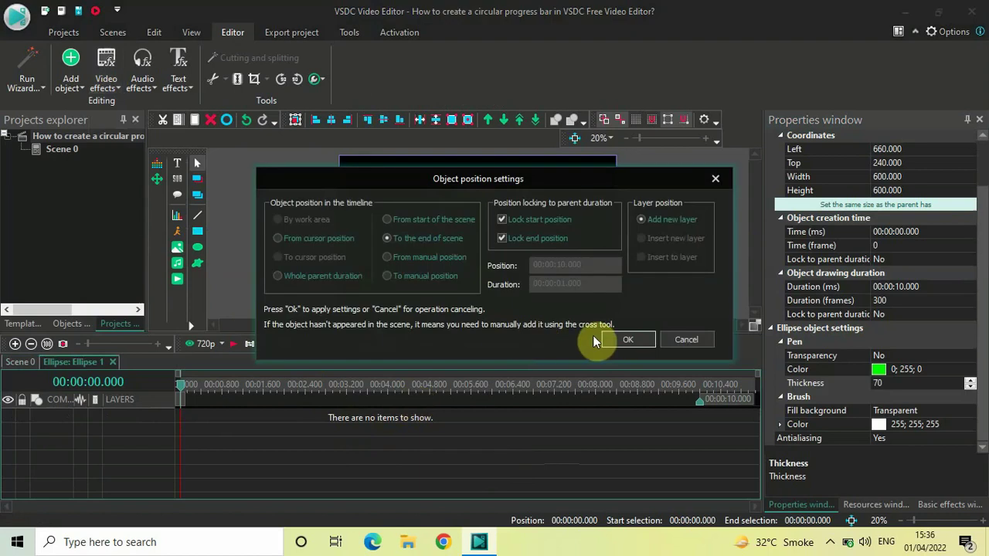
click(625, 340)
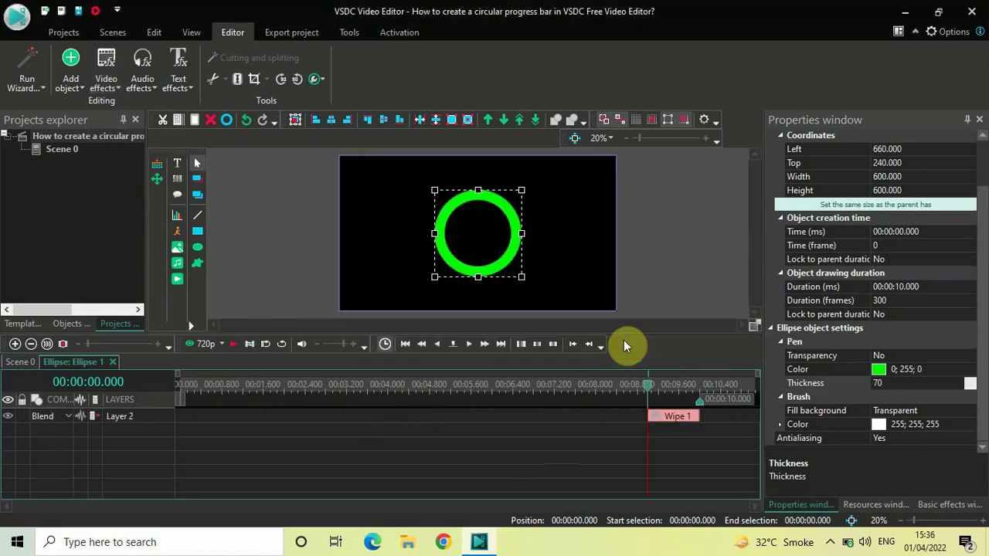
Extend the Wipe effect's start back to 00:00:00.000 so it spans the full 10 seconds, and return the playhead to the beginning
click(684, 415)
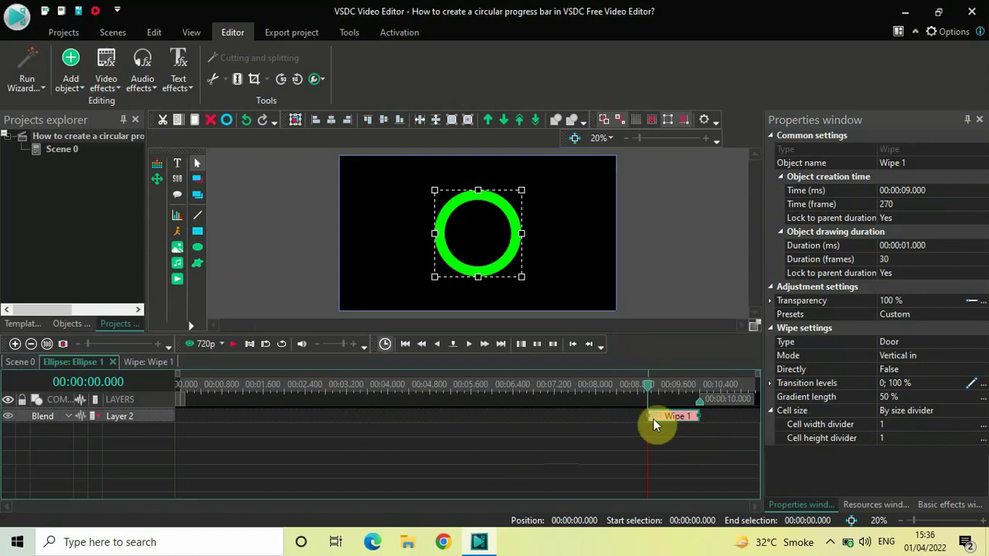
drag(637, 415, 129, 382)
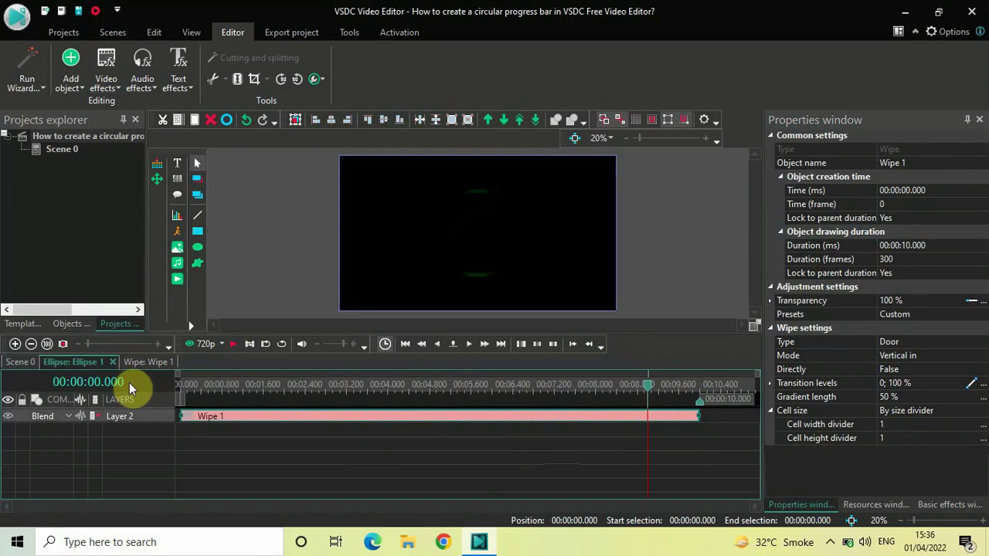
click(178, 390)
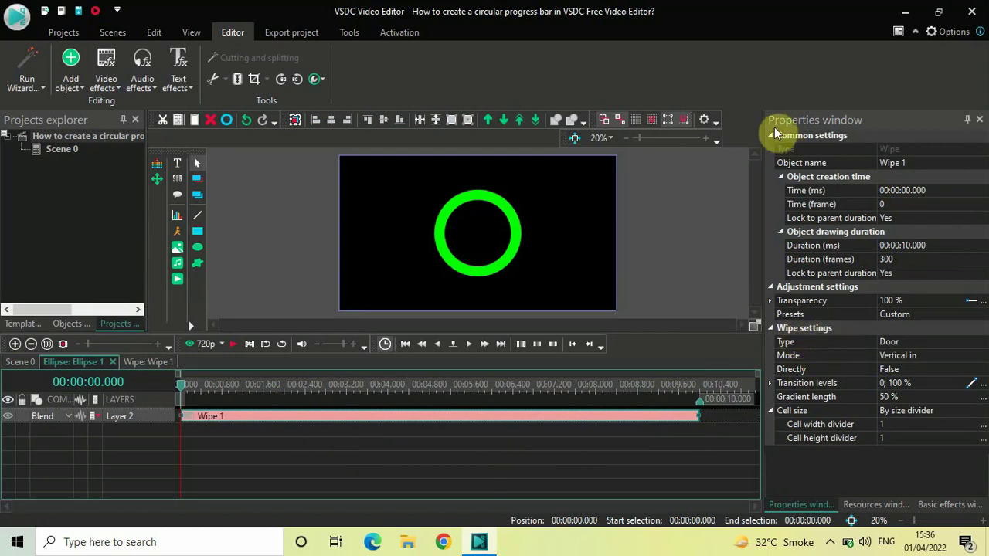
Set the Wipe transition's type to Clock and its mode to Top to bottom clockwise
click(810, 344)
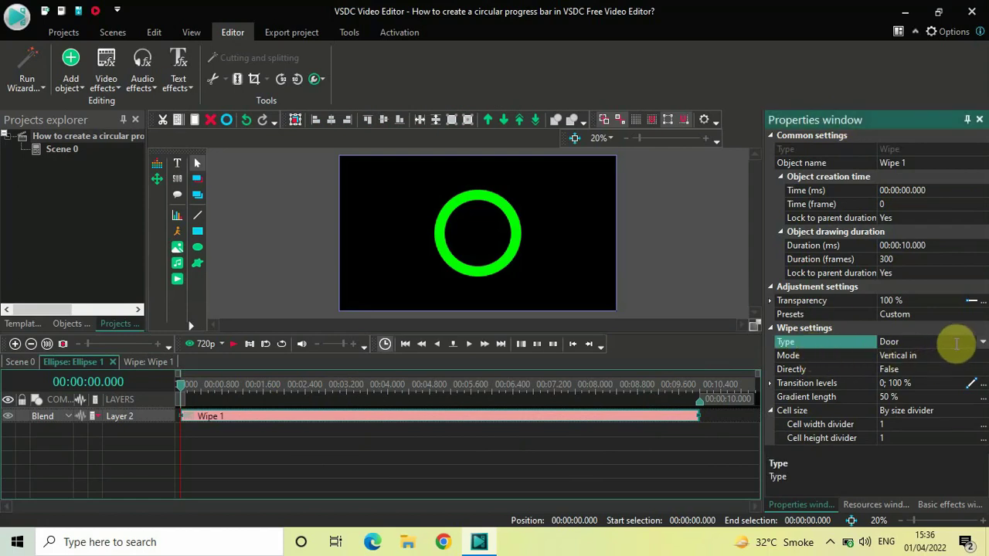
click(982, 342)
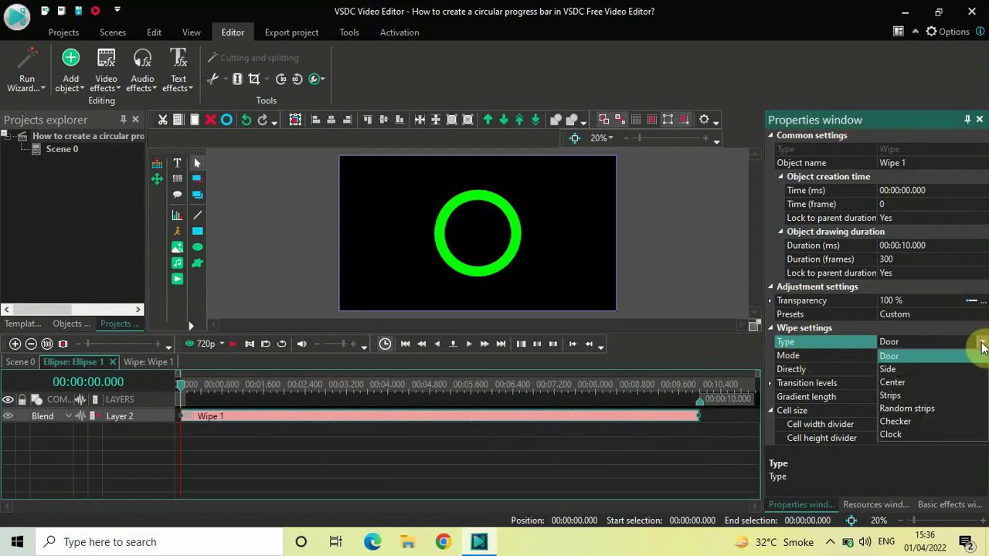
click(904, 434)
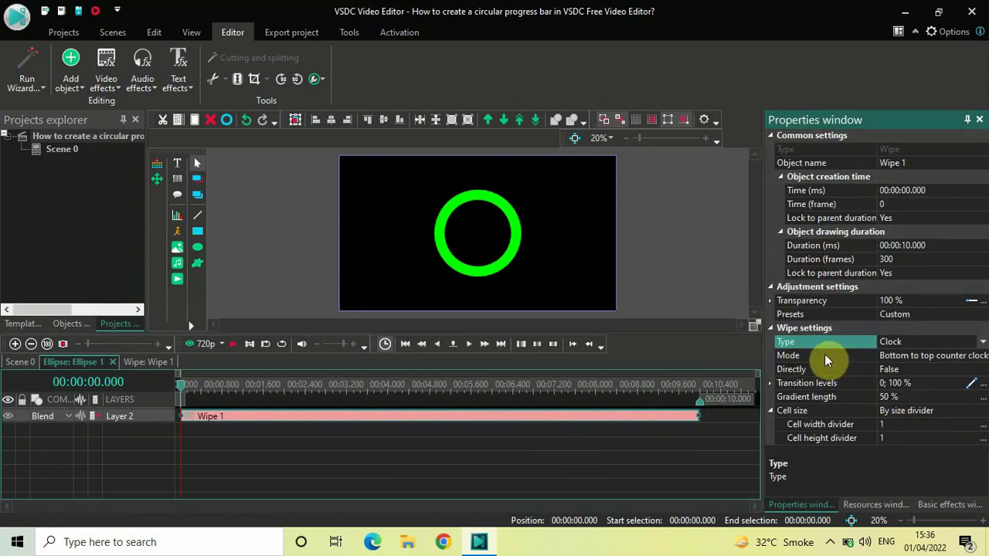
click(825, 356)
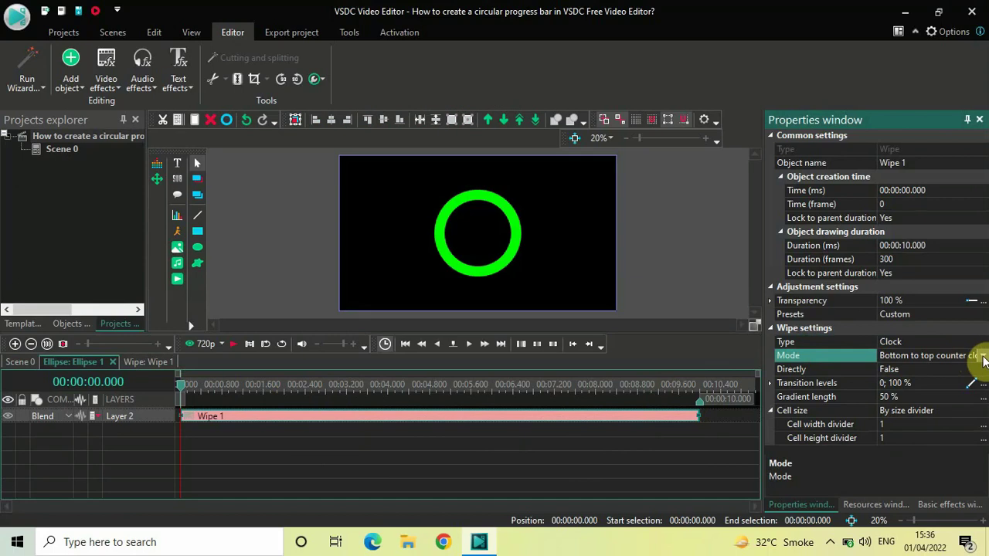
click(984, 357)
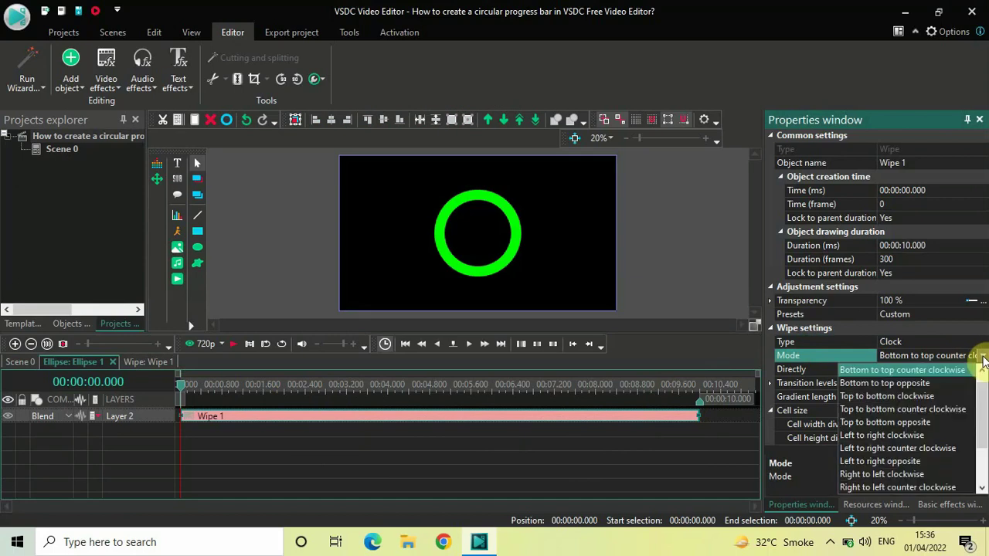
click(895, 396)
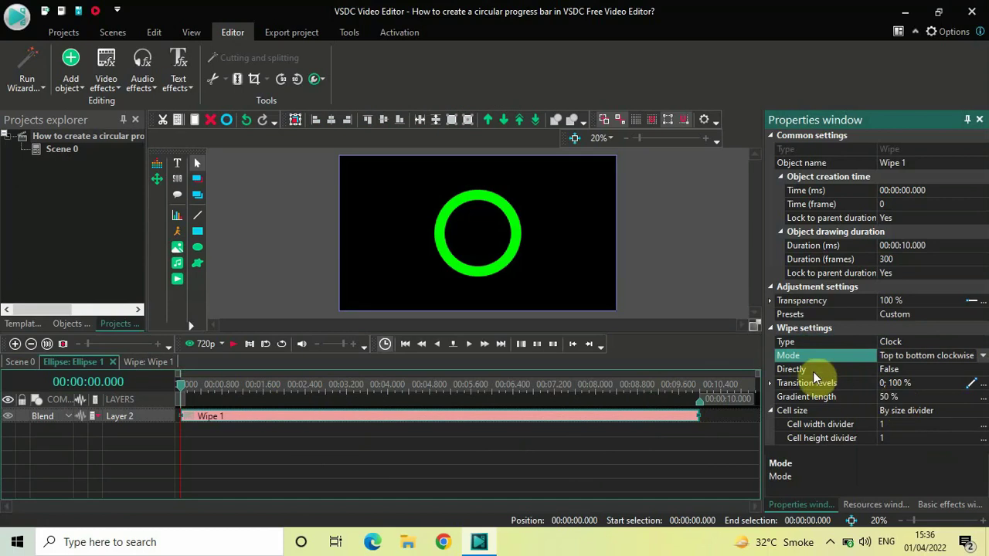
Set the Wipe transition's Directly option to True
click(834, 370)
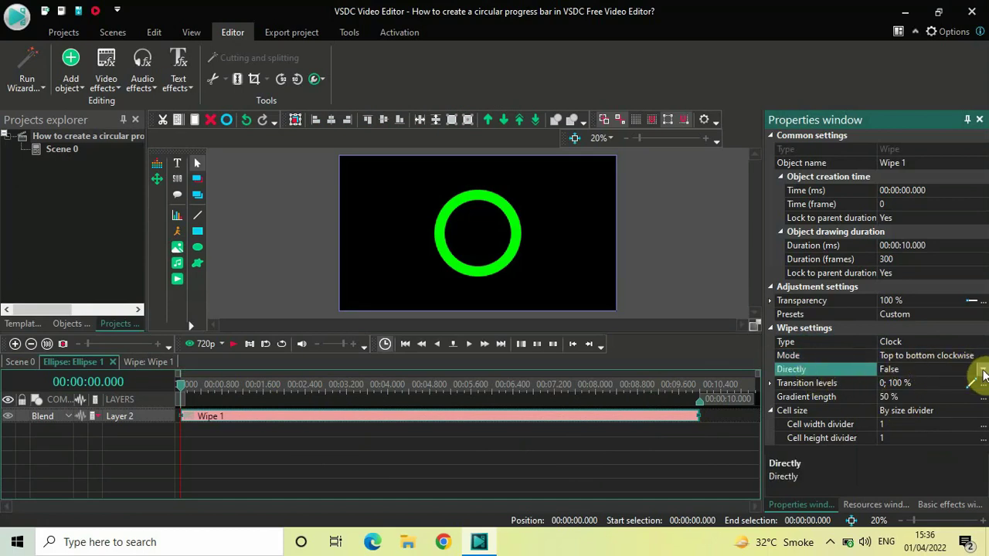
click(983, 370)
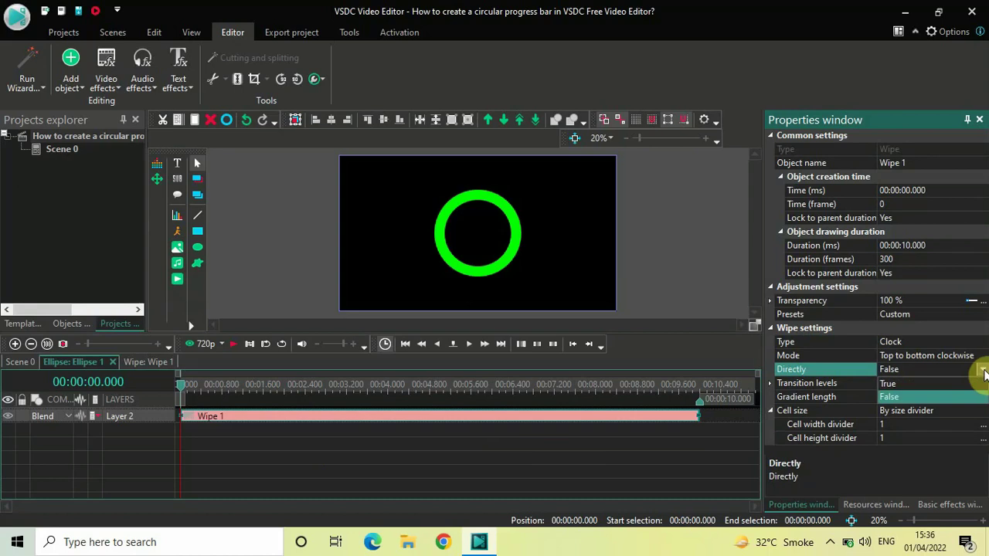
click(927, 383)
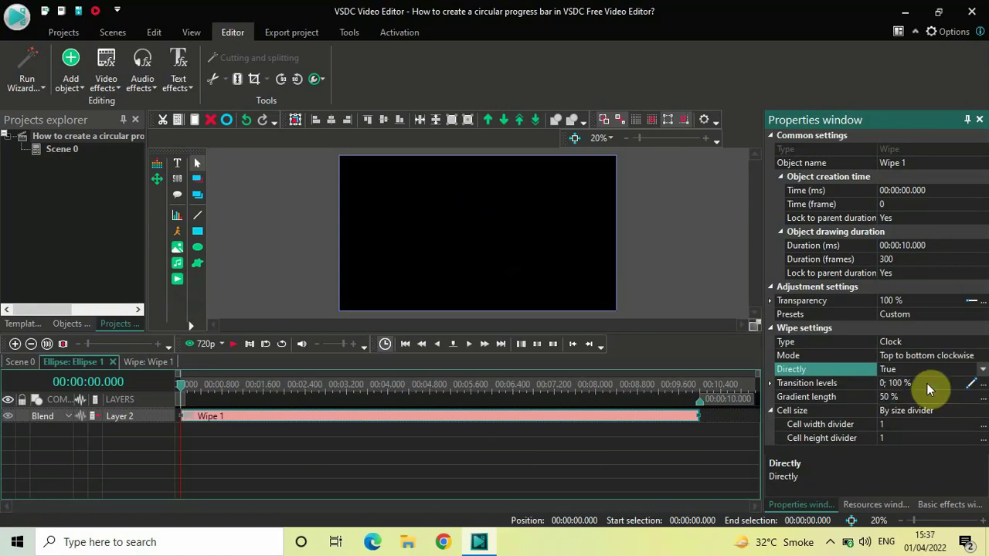
Set the Wipe transition's gradient length to 0 % and preview the animation
click(834, 397)
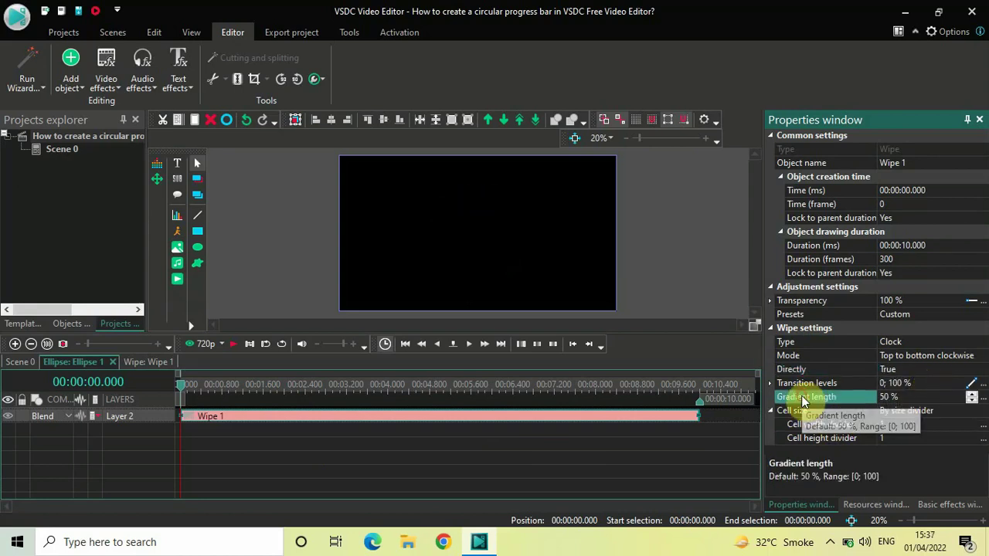
click(913, 395)
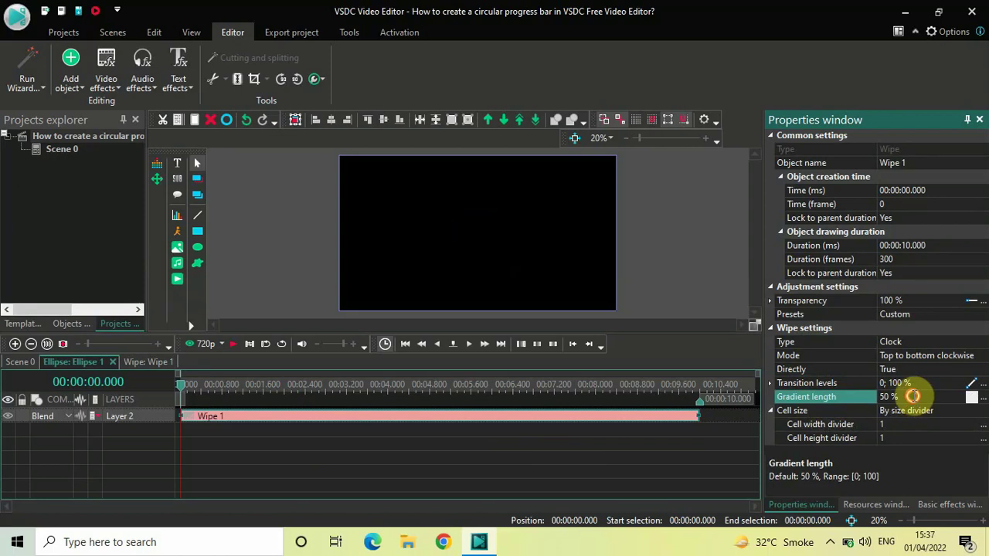
key(ctrl+a)
key(BackSpace)
text(0)
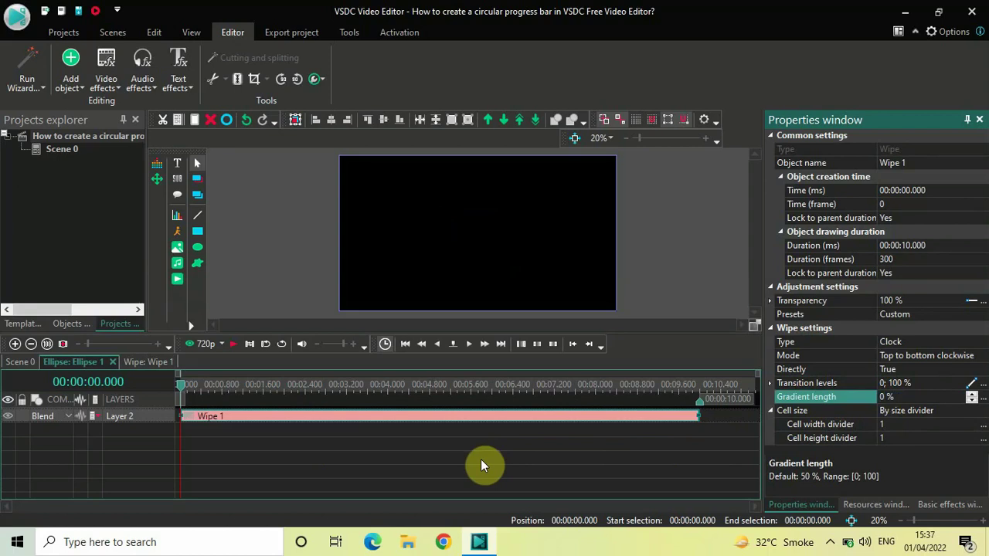
key(space)
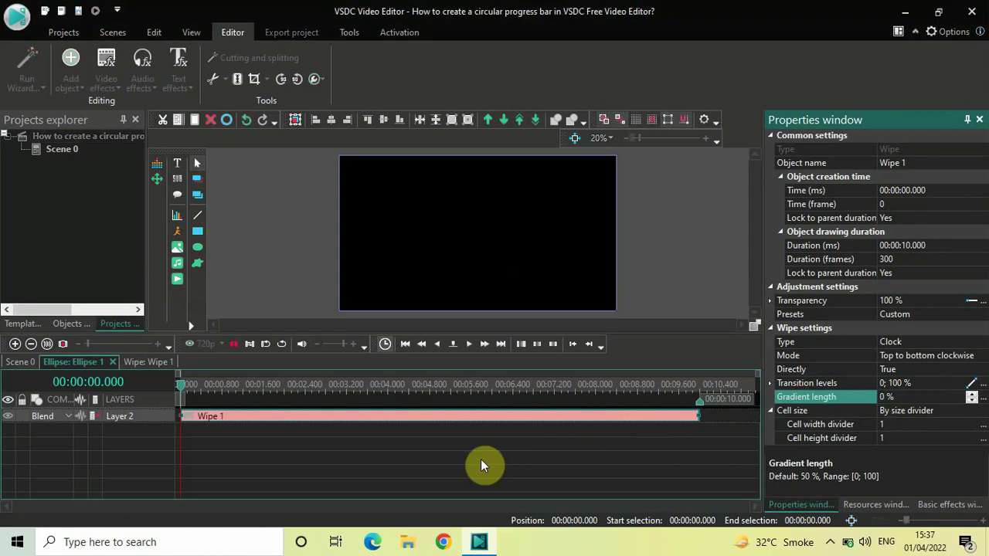
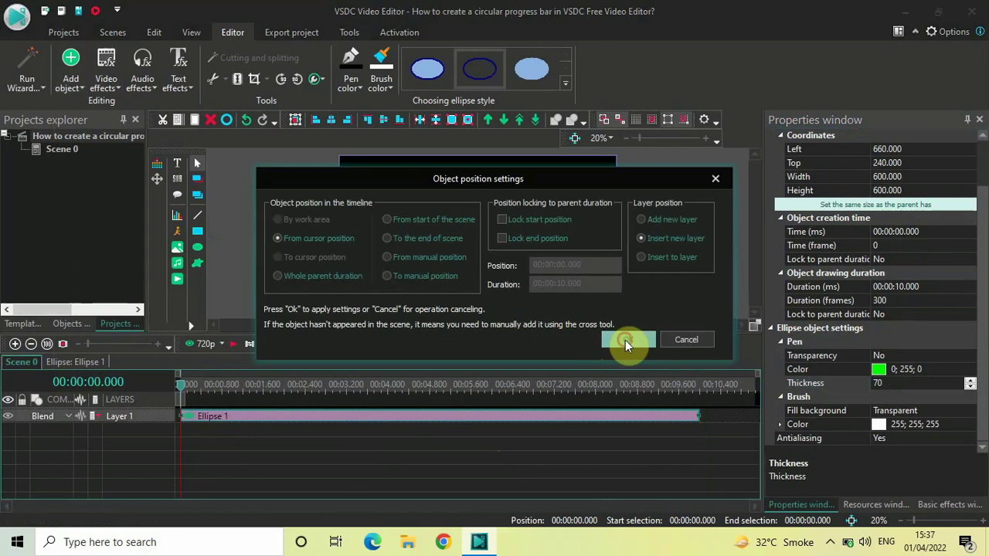
Add a counter from the cursor position on a new layer in Scene 0, drawn about 625 by 380 over the circle area
click(627, 339)
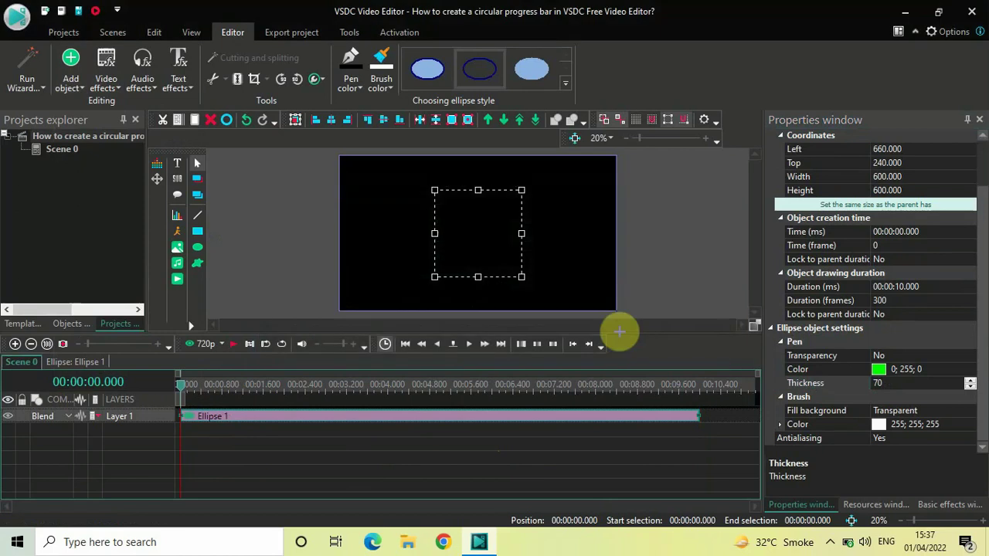
click(448, 208)
drag(471, 232, 538, 264)
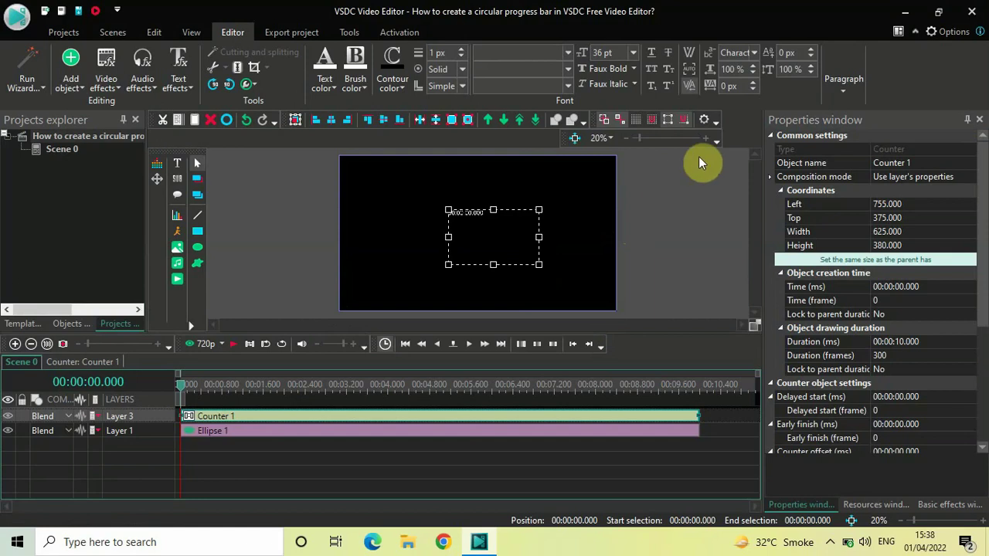
Centre the counter's text horizontally and vertically within its frame
click(835, 83)
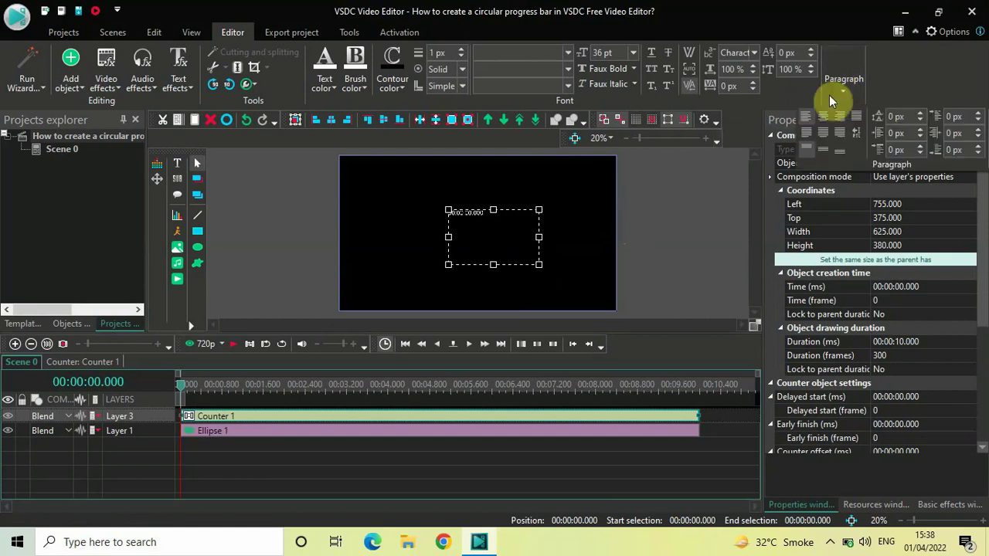
click(825, 115)
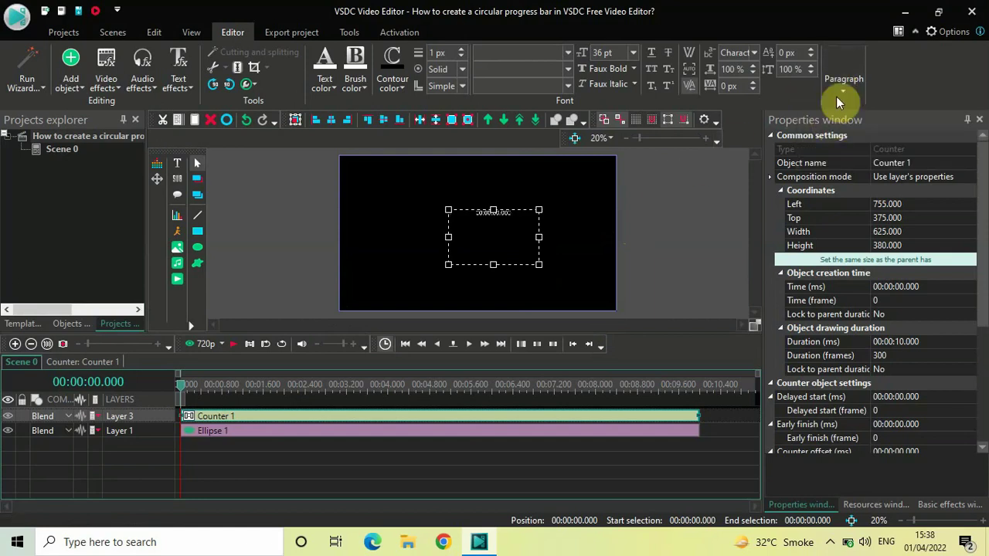
click(841, 89)
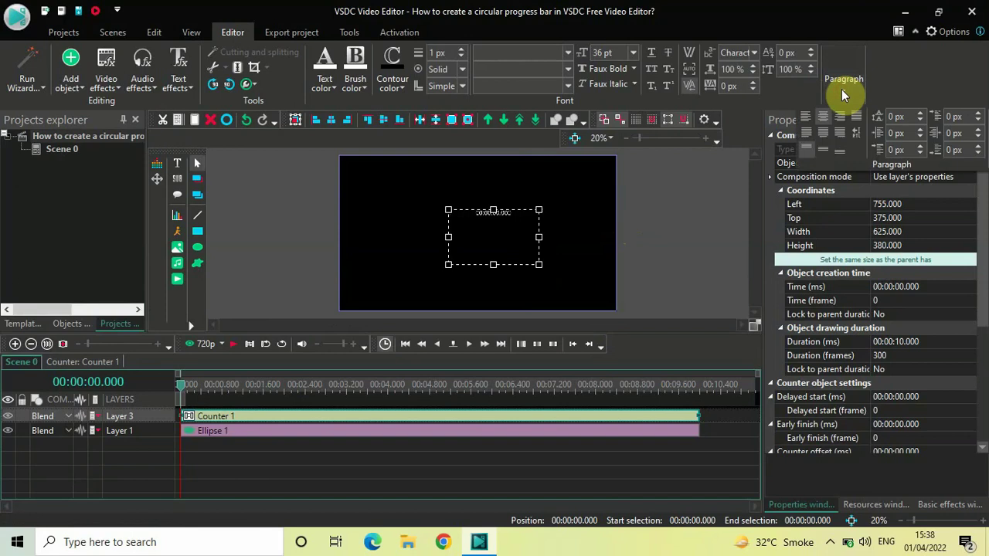
click(823, 151)
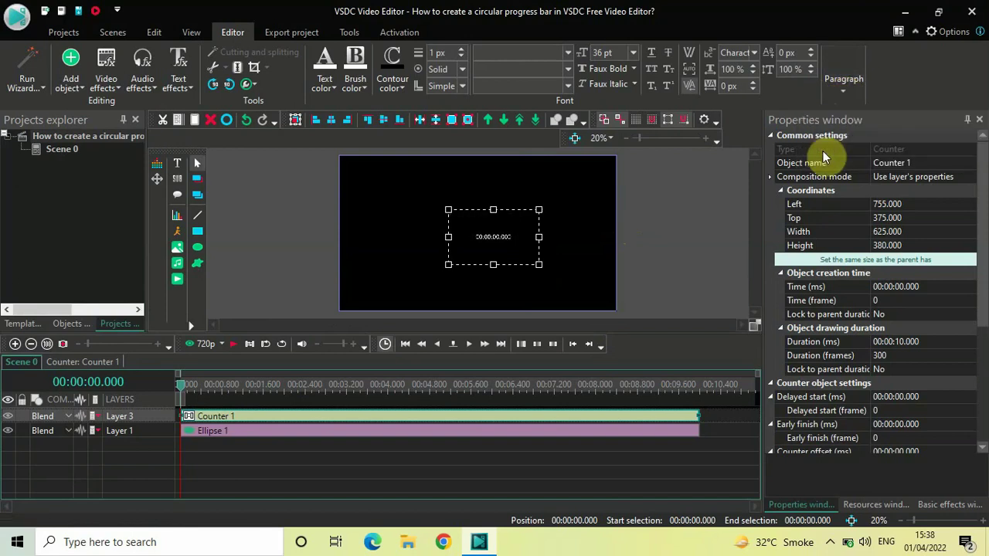
double_click(521, 238)
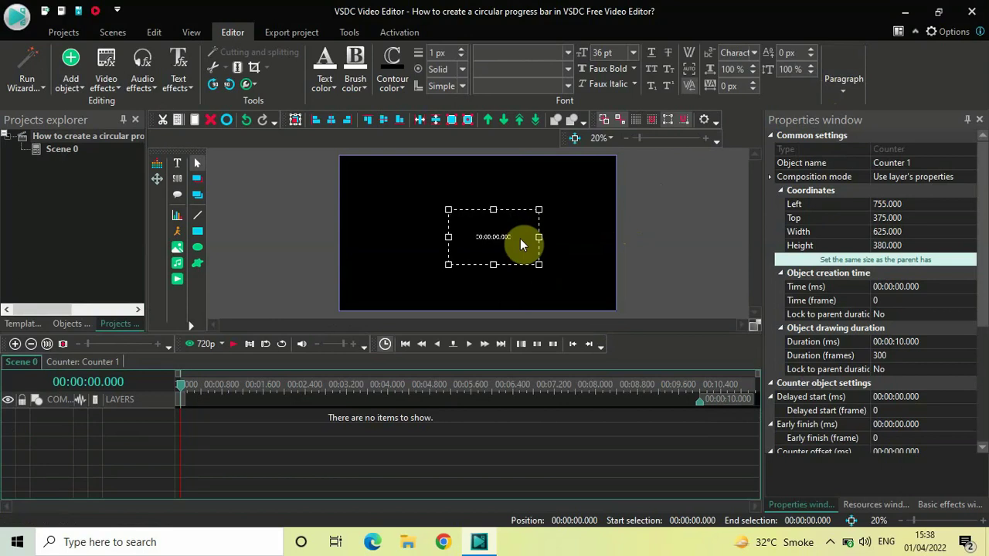
click(536, 177)
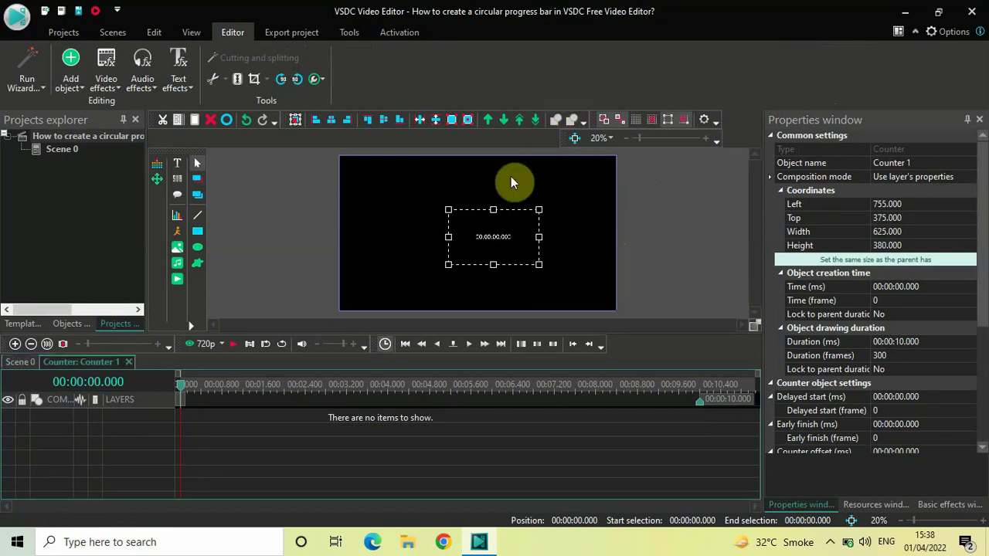
click(17, 362)
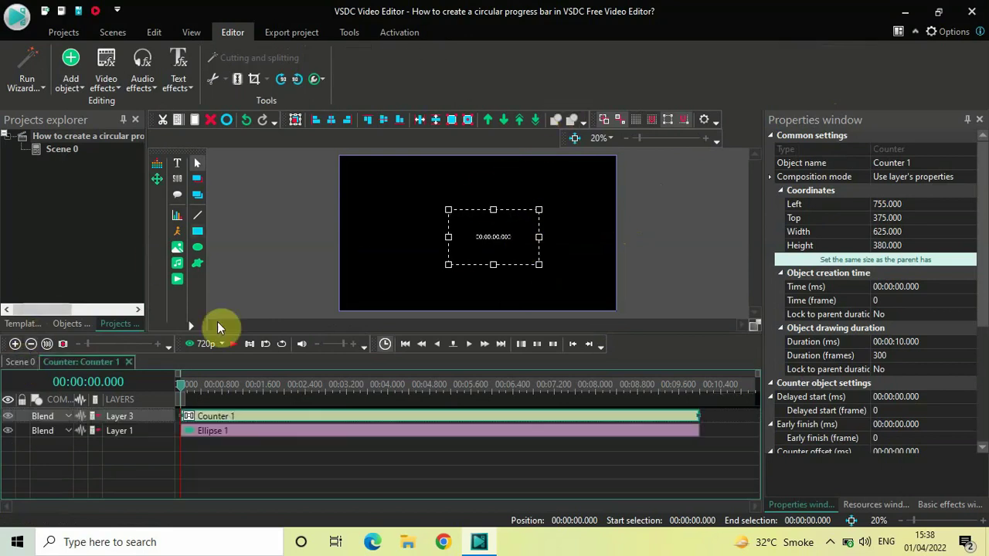
Select the counter in the scene and change its font to Montserrat Black
click(516, 240)
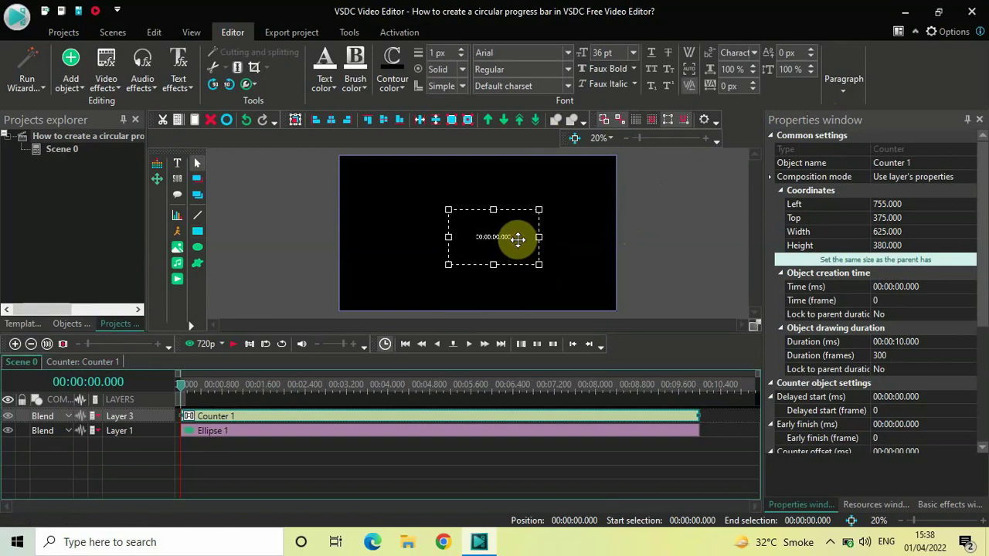
click(546, 52)
text(Montserrat Black)
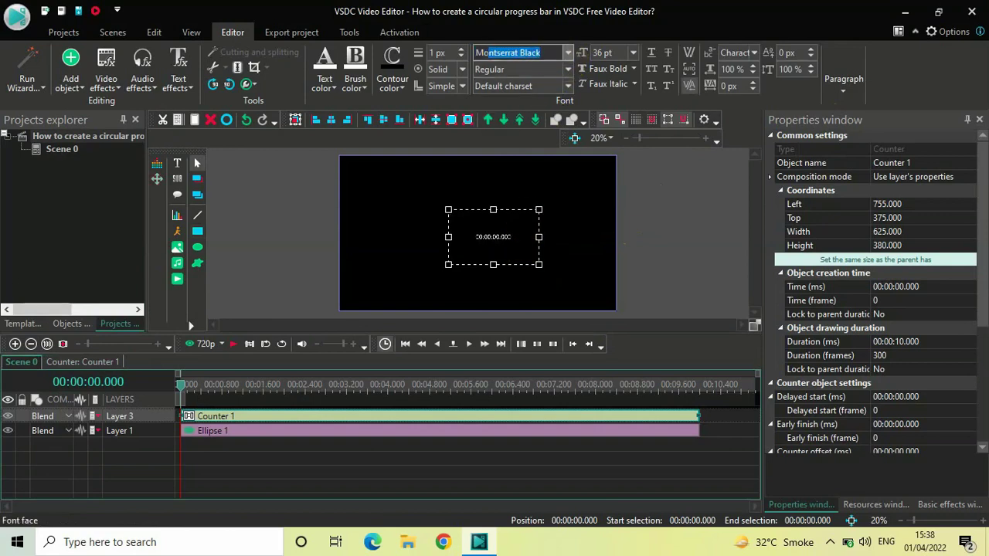
key(Return)
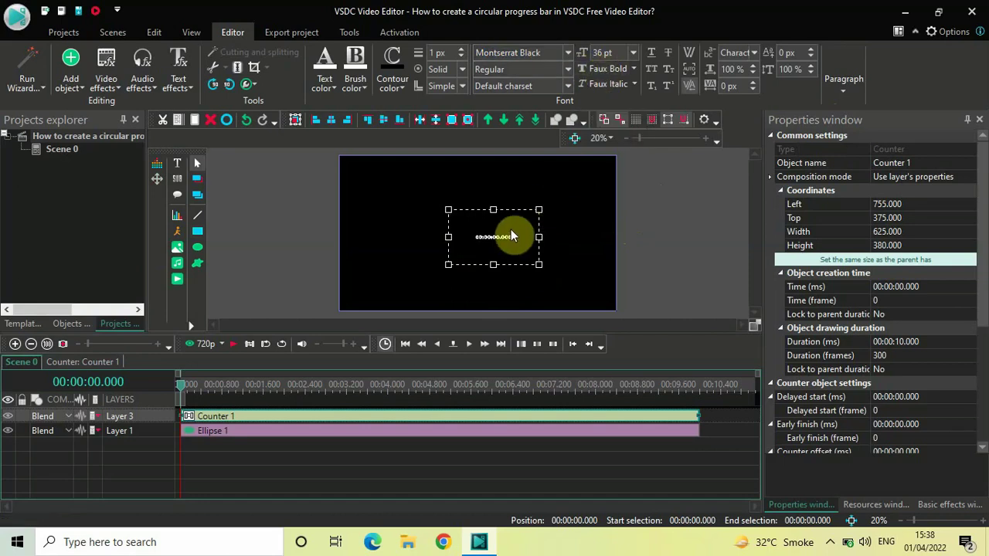
Set the counter's font size to 200 pt
click(607, 53)
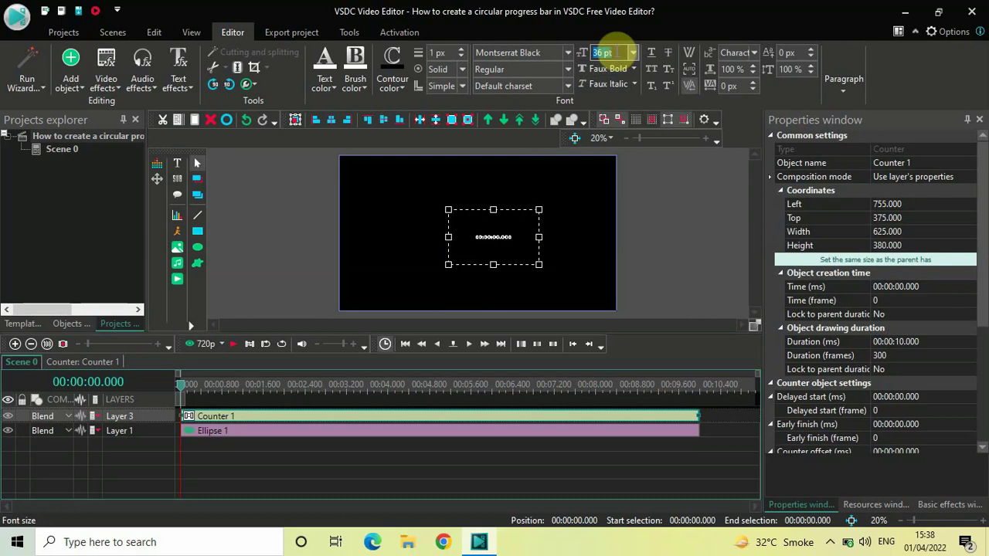
key(BackSpace)
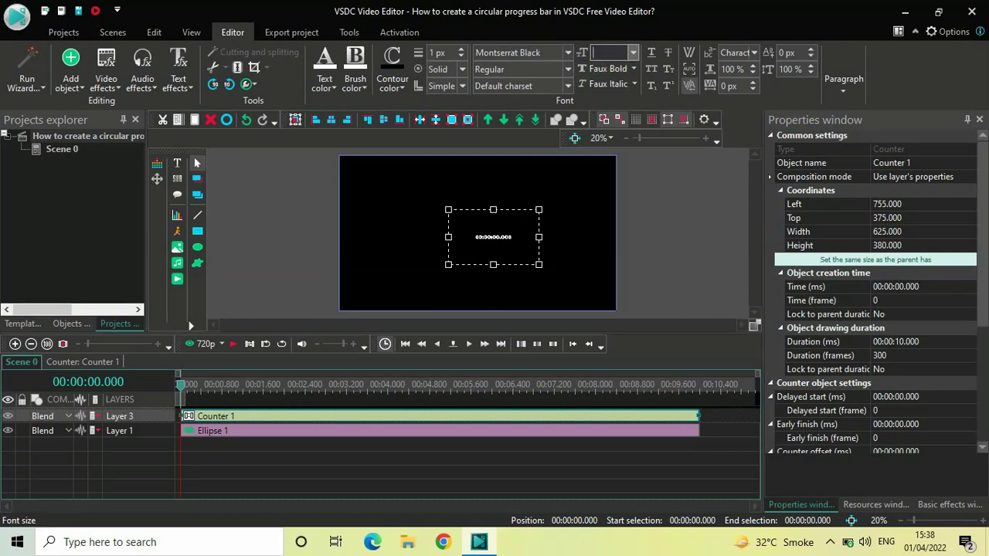
text(200)
key(Return)
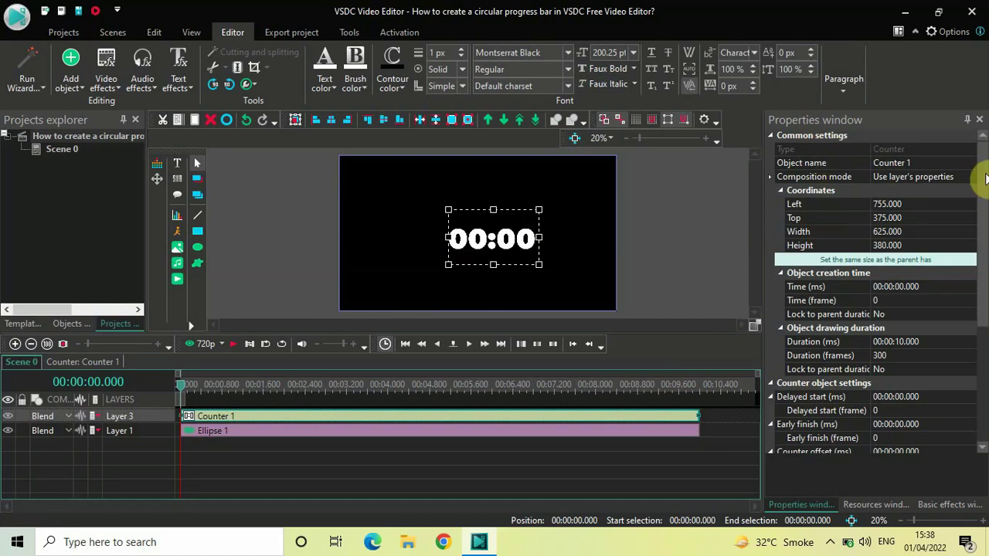
Set the counter's pattern to Show total seconds, frames in second, and align the counter to the scene's horizontal and vertical center
drag(984, 179, 980, 336)
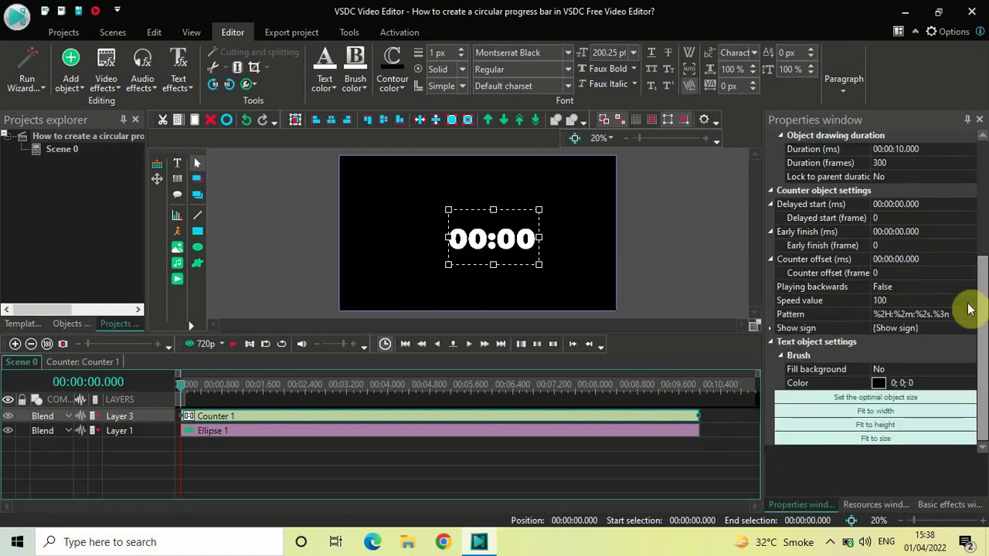
click(820, 315)
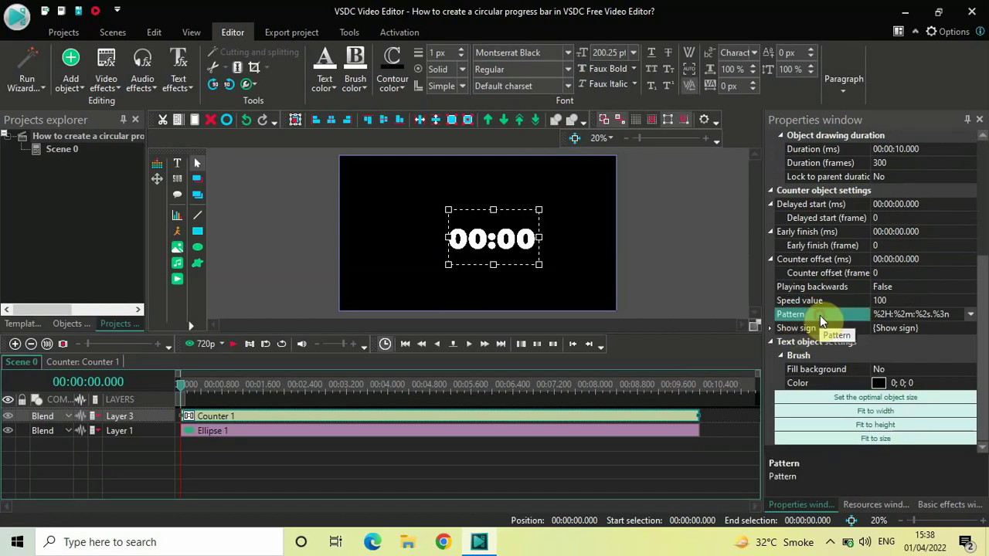
click(970, 315)
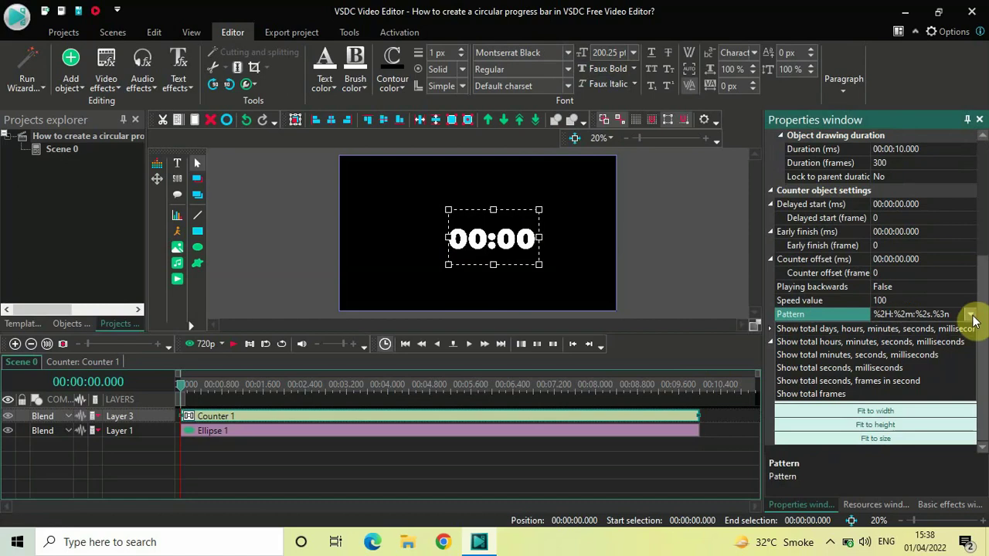
click(888, 380)
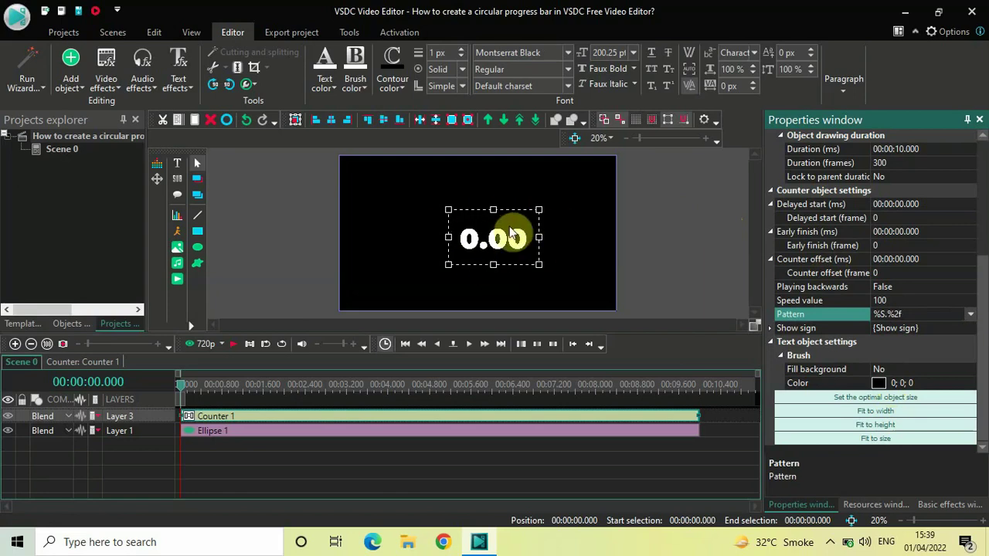
click(331, 119)
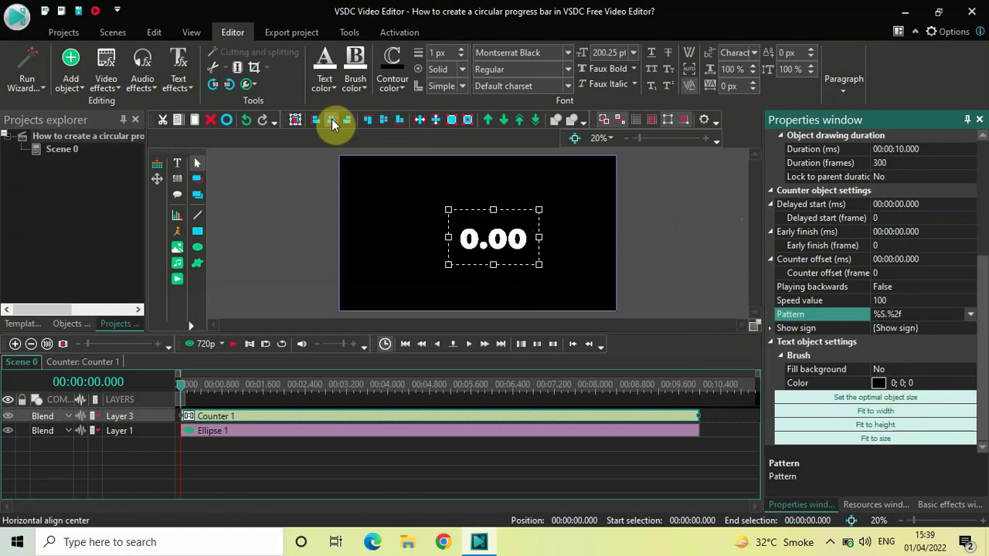
click(382, 121)
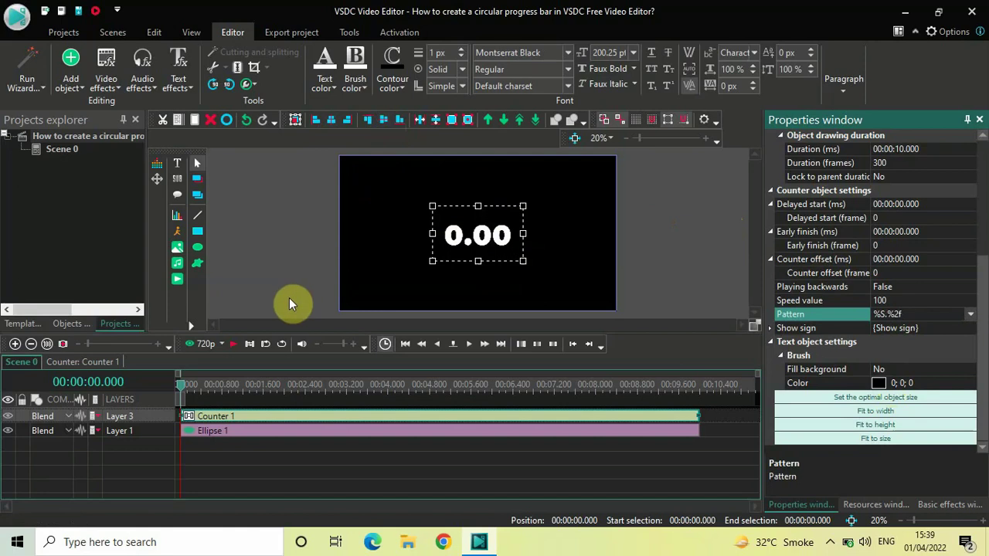
Deselect the counter, play the ring and counter animation through to its end, and return the playhead to the start
click(261, 220)
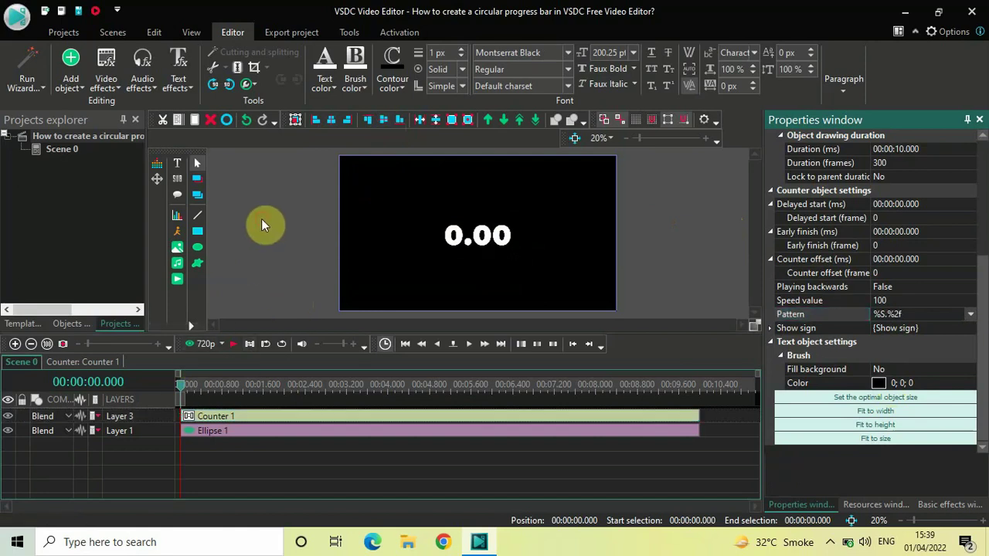
key(space)
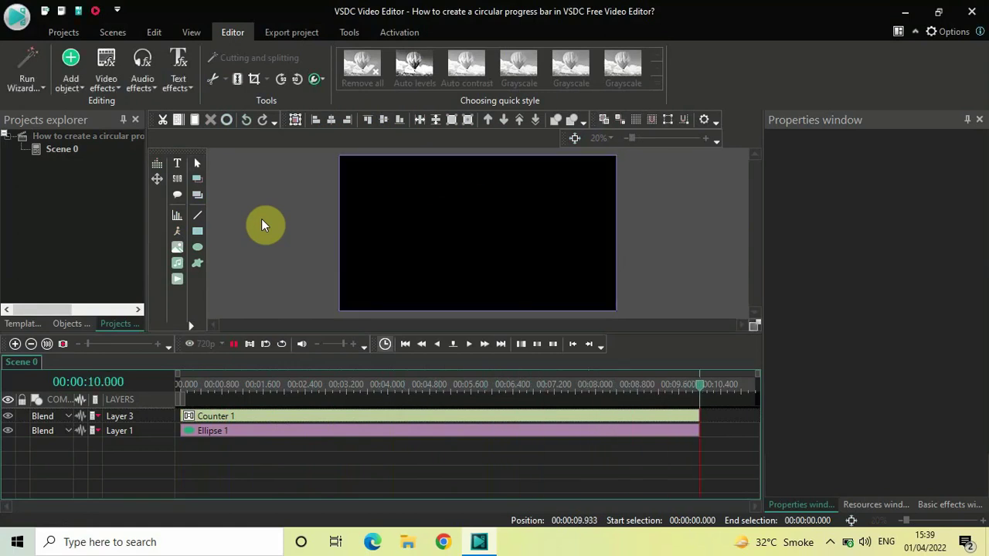
click(179, 384)
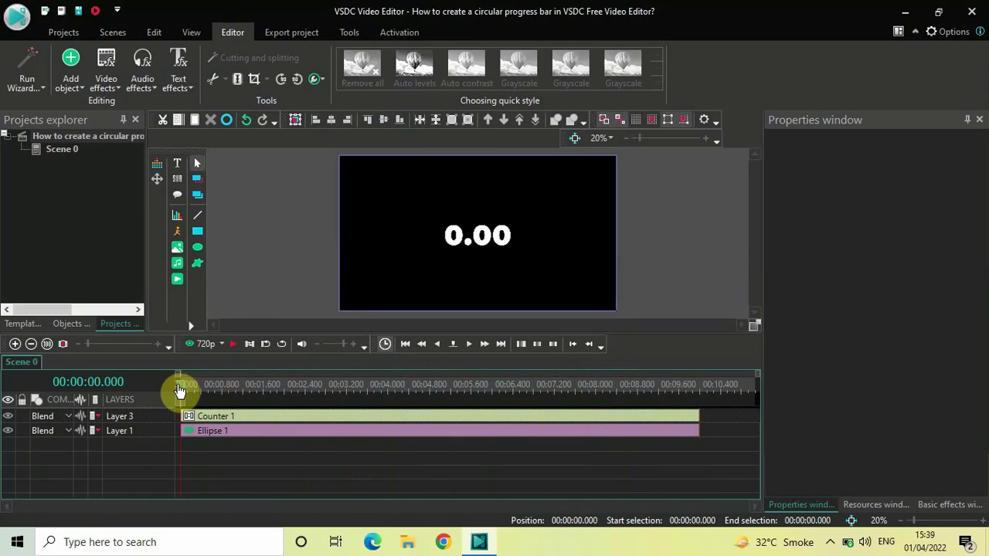
Set the counter's Playing backwards property to True, then preview the countdown and return the playhead to the start
click(338, 418)
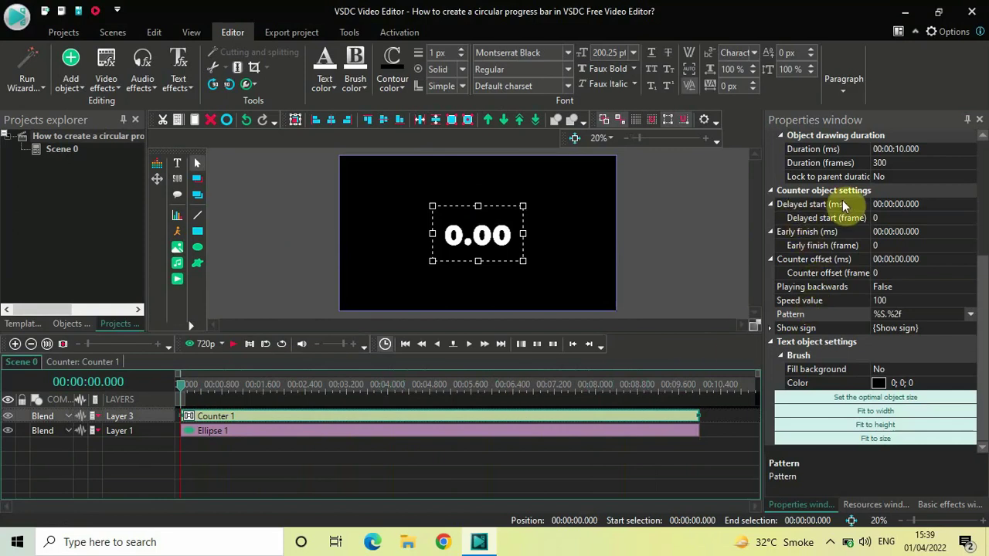
click(809, 287)
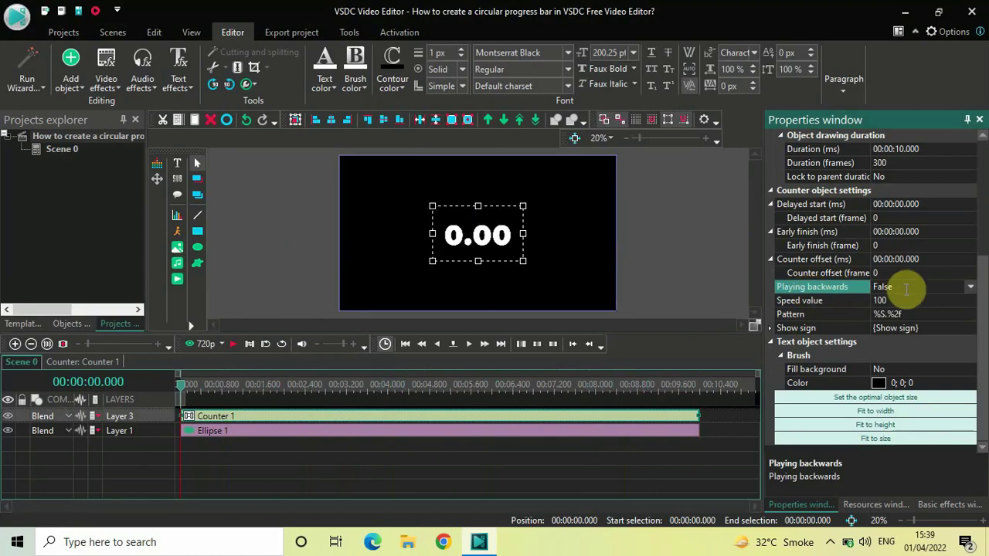
click(970, 290)
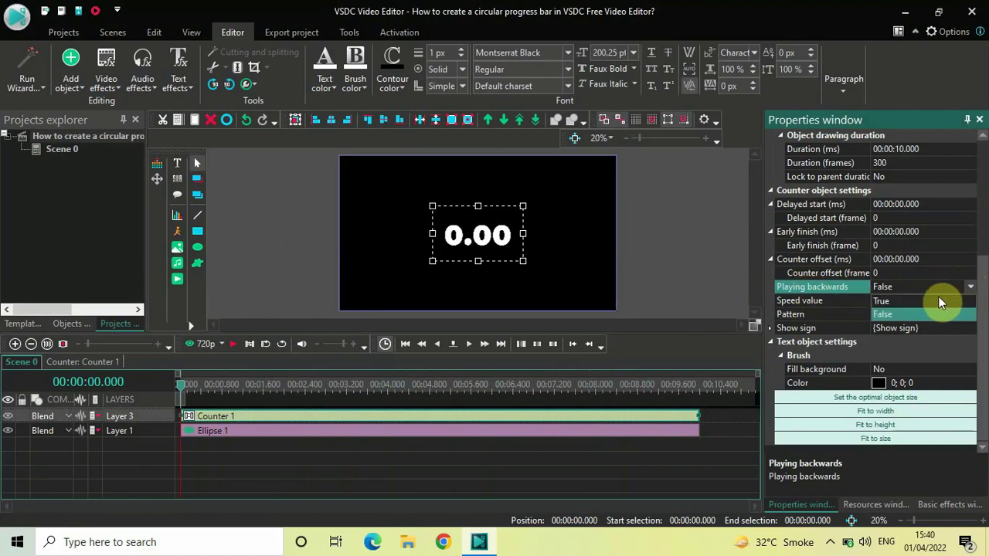
click(936, 300)
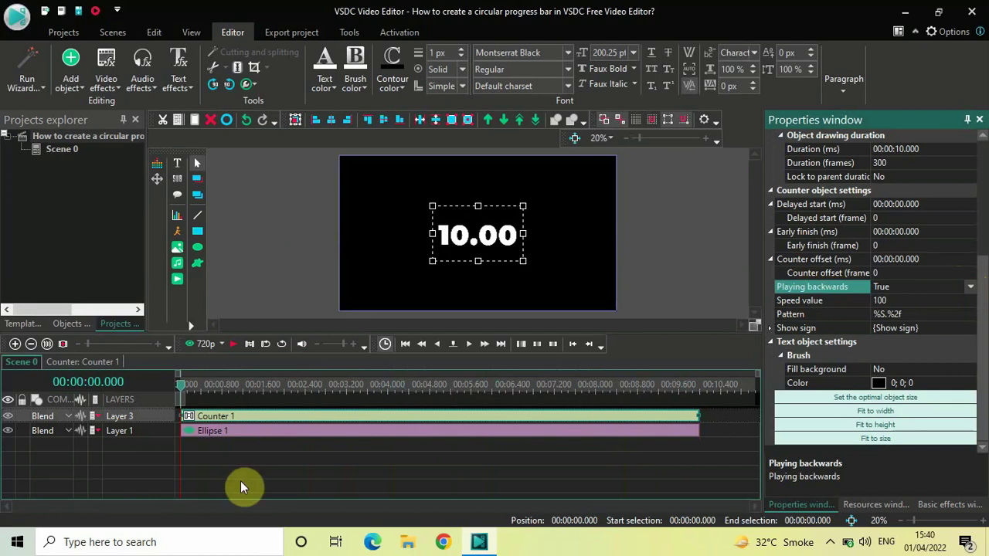
key(space)
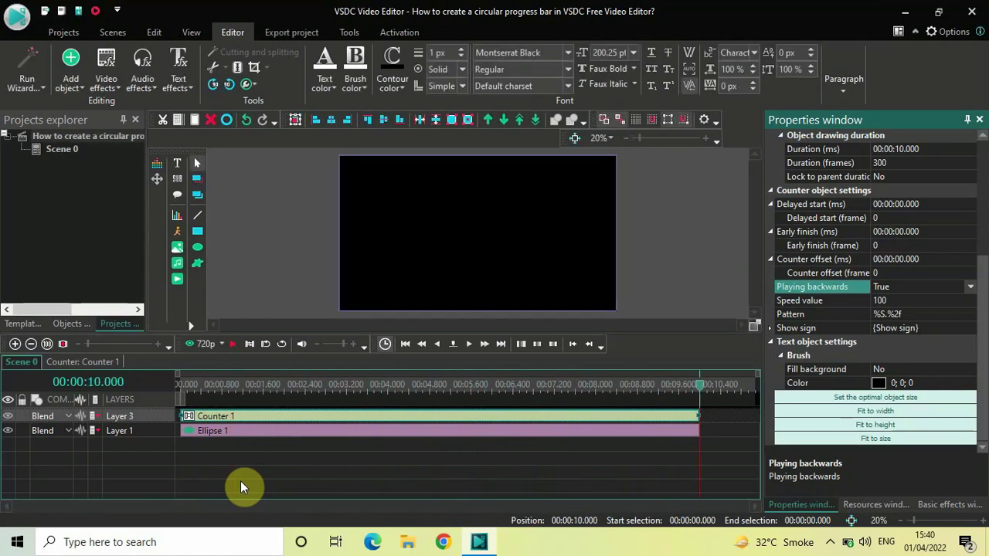
click(178, 383)
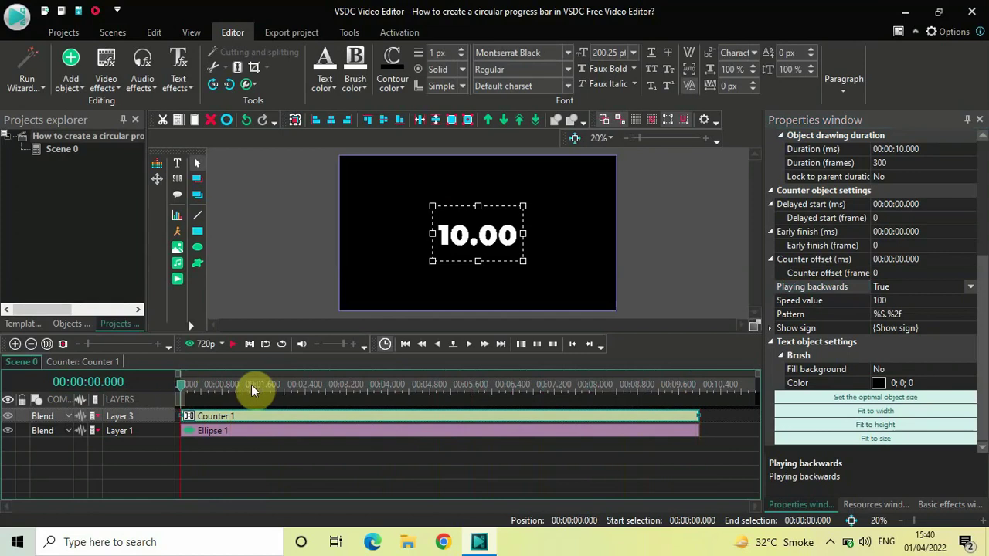
Open the counter's own timeline and add a Fade In transparency effect on a new layer, positioned from the start of the scene
double_click(263, 415)
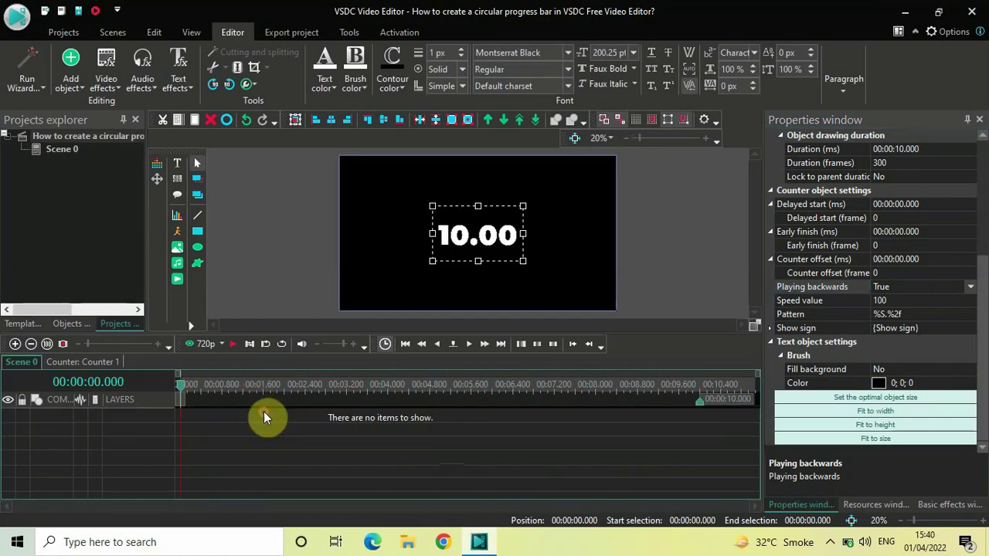
click(106, 85)
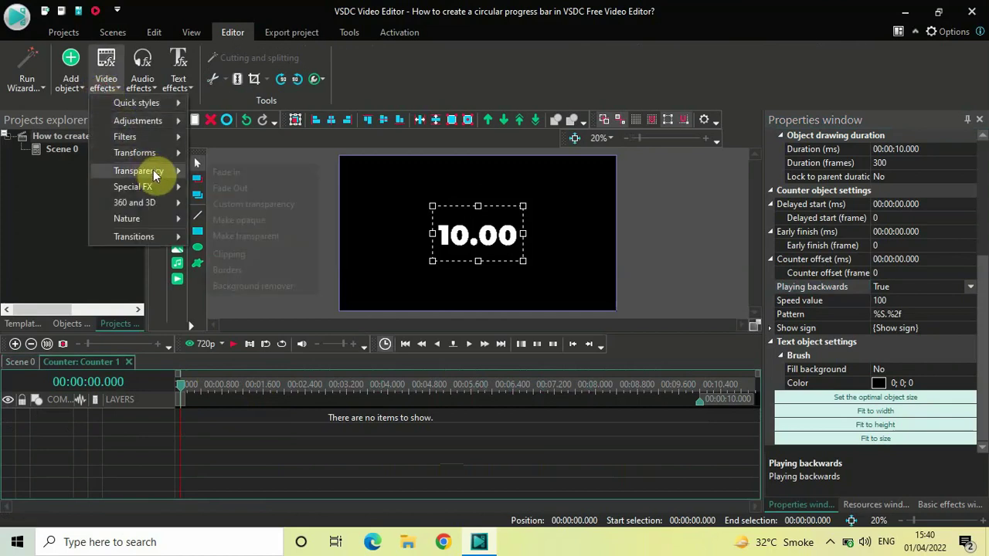
mouse_move(153, 170)
click(241, 171)
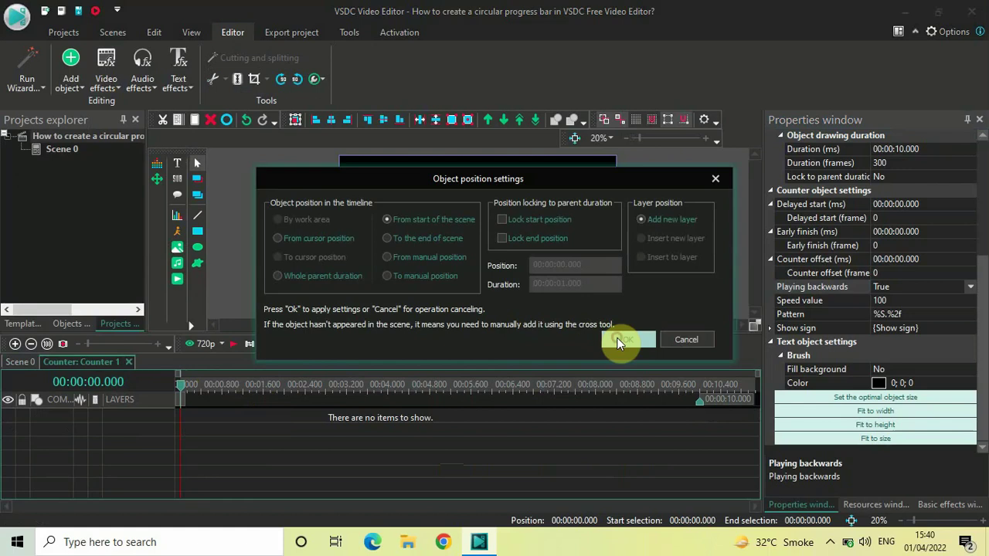
click(618, 339)
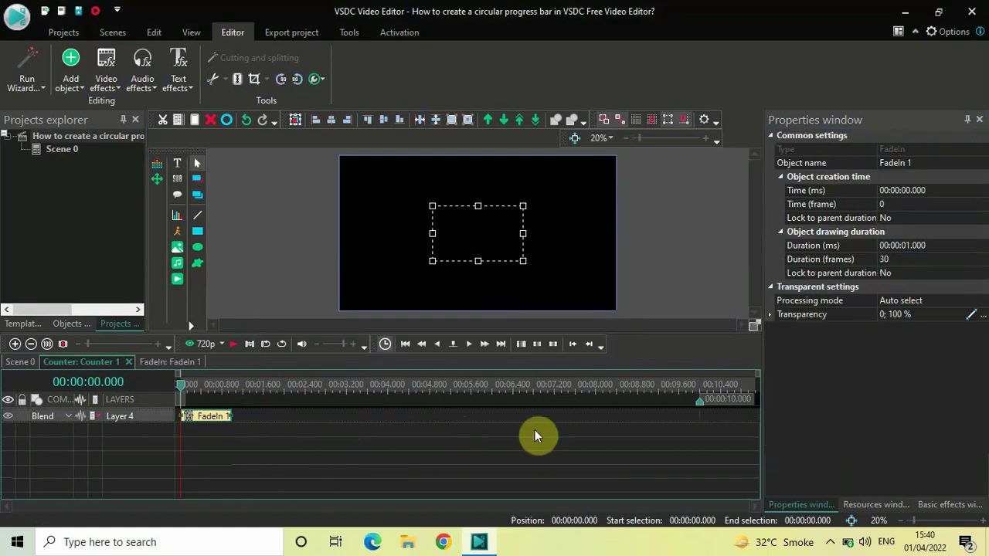
Set the counter's Fade In effect duration to 00:00:00.266
click(950, 246)
key(BackSpace)
key(BackSpace)
key(BackSpace)
key(BackSpace)
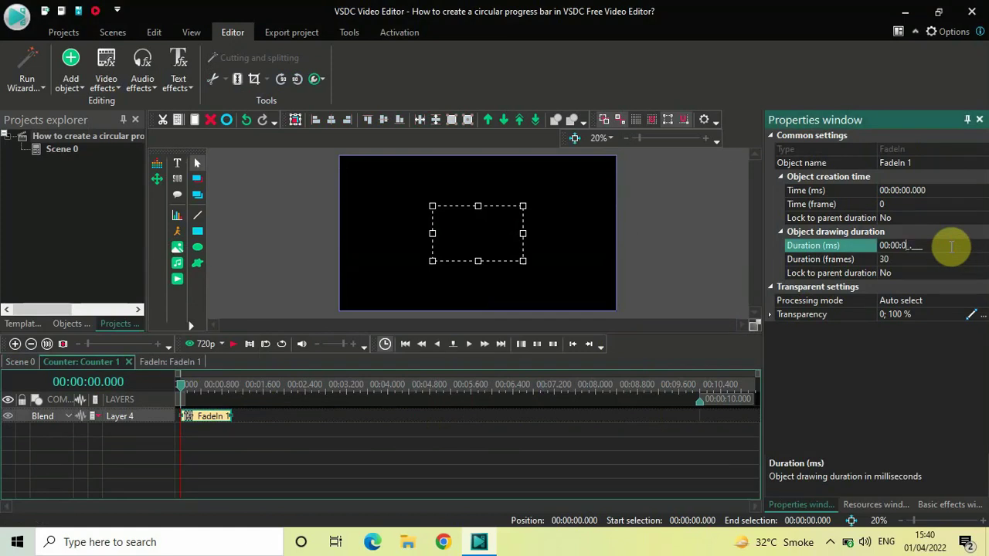
text(0.266)
key(Return)
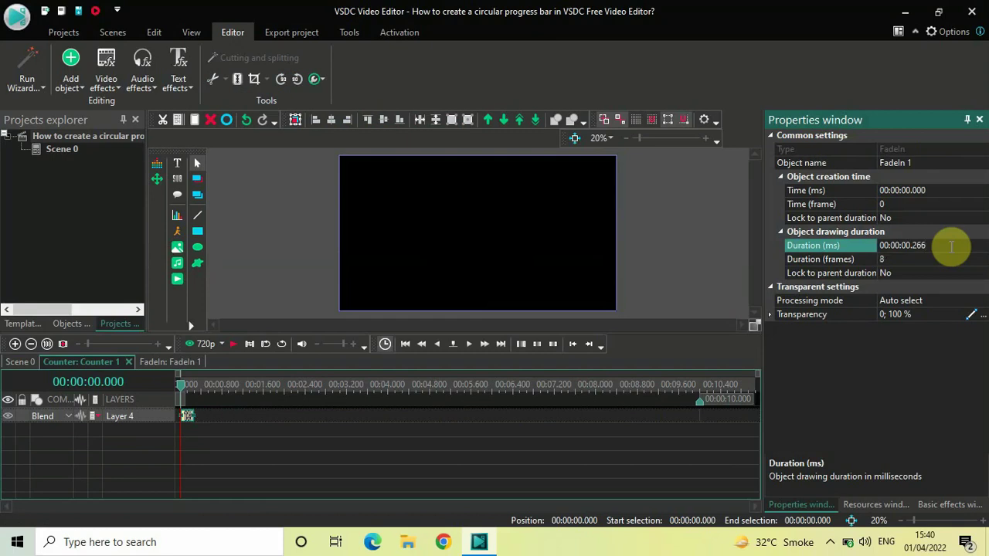
Go back to Scene 0, play part of the animation to check the ring and countdown, and return the playhead to the start
click(28, 363)
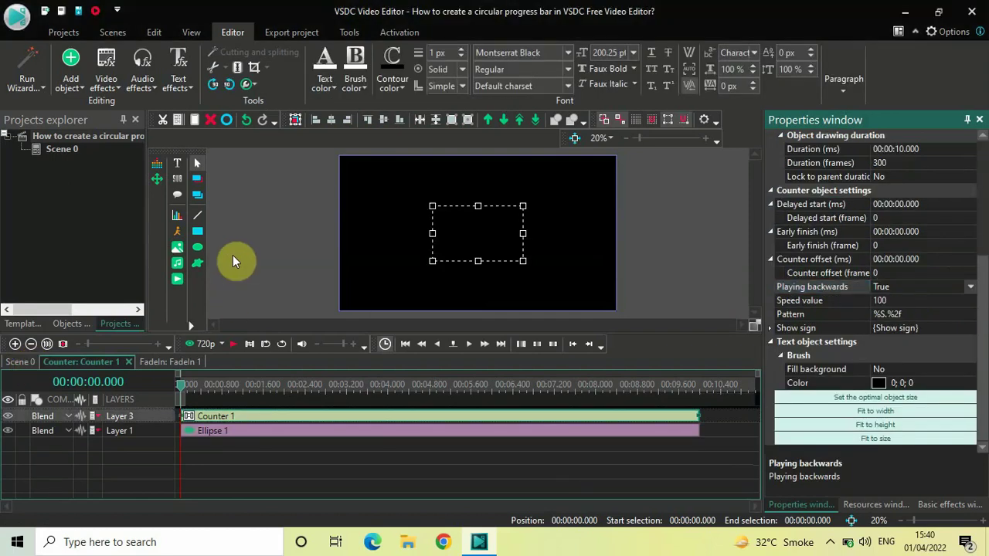
key(space)
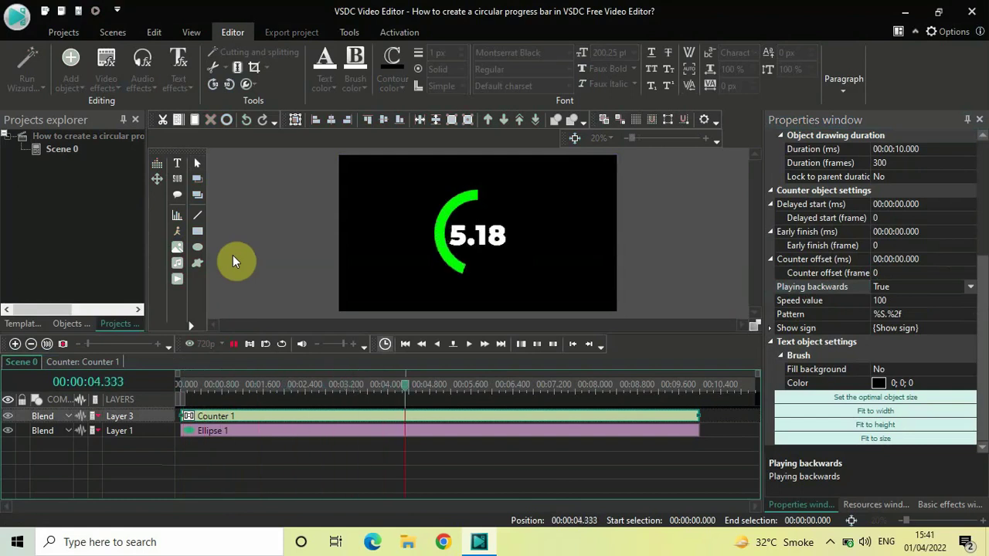
key(space)
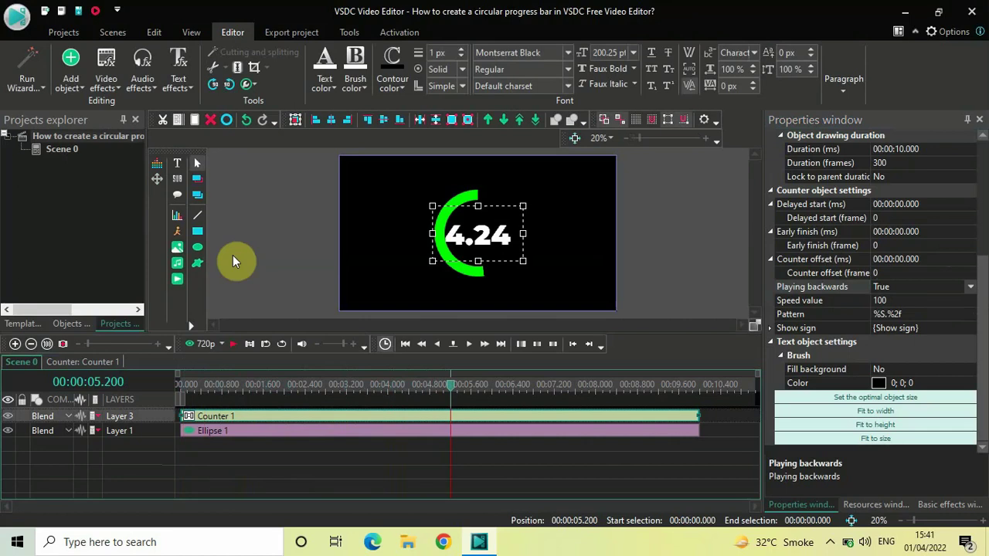
click(177, 385)
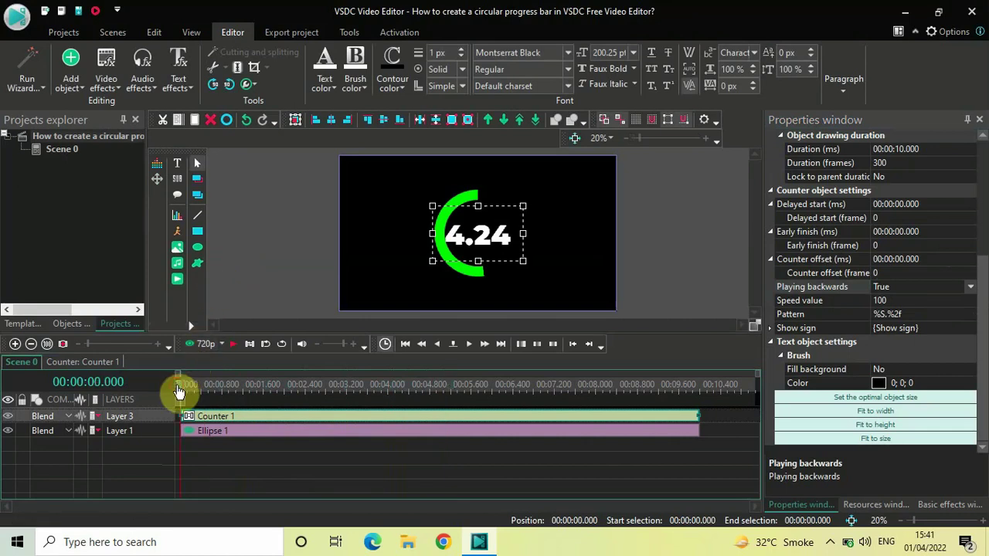
Set the preview quality to 360p and open the video preview of the scene
click(220, 345)
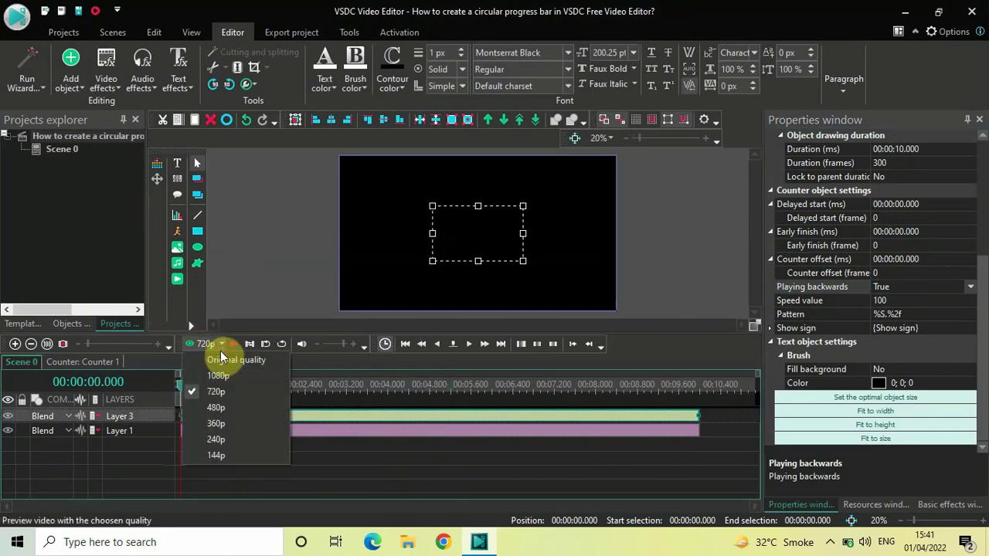
click(224, 426)
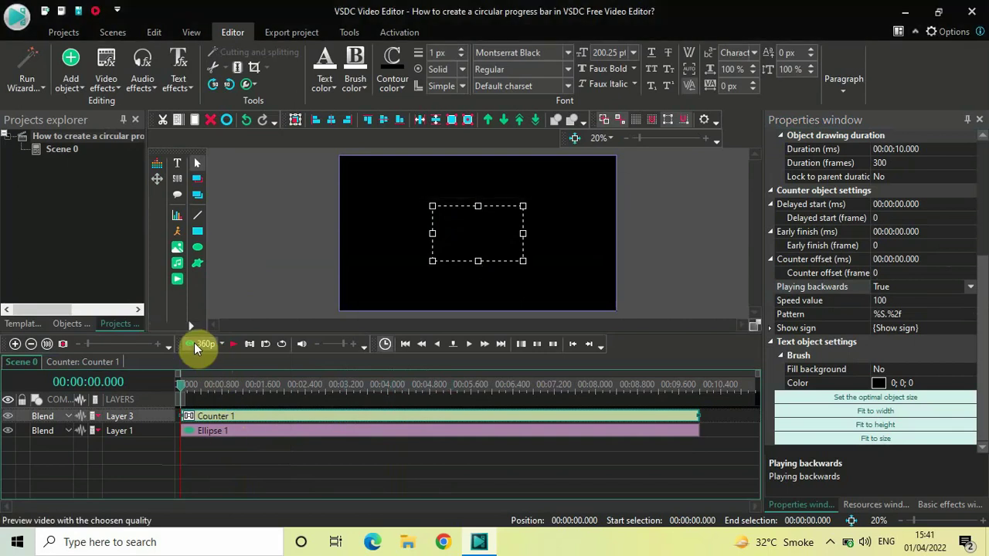
click(195, 346)
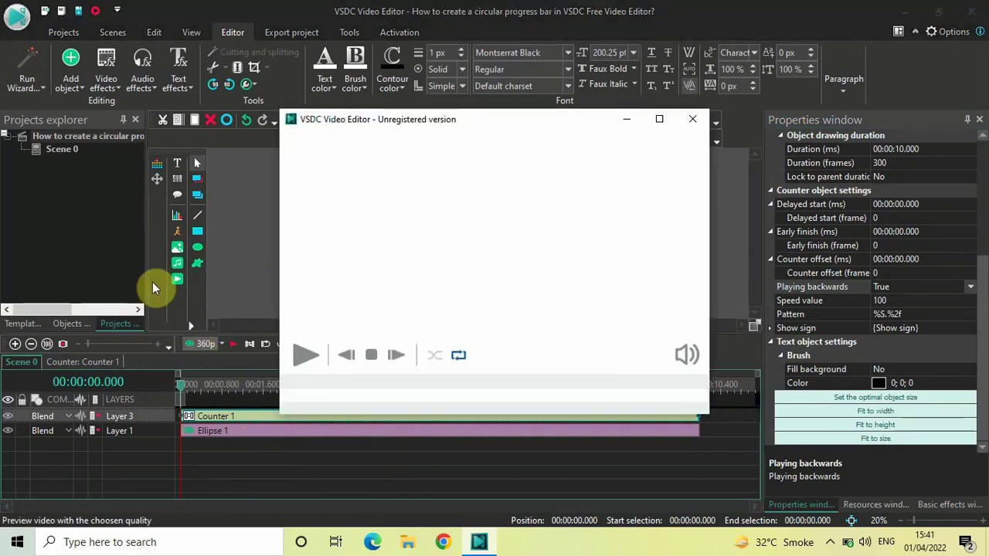